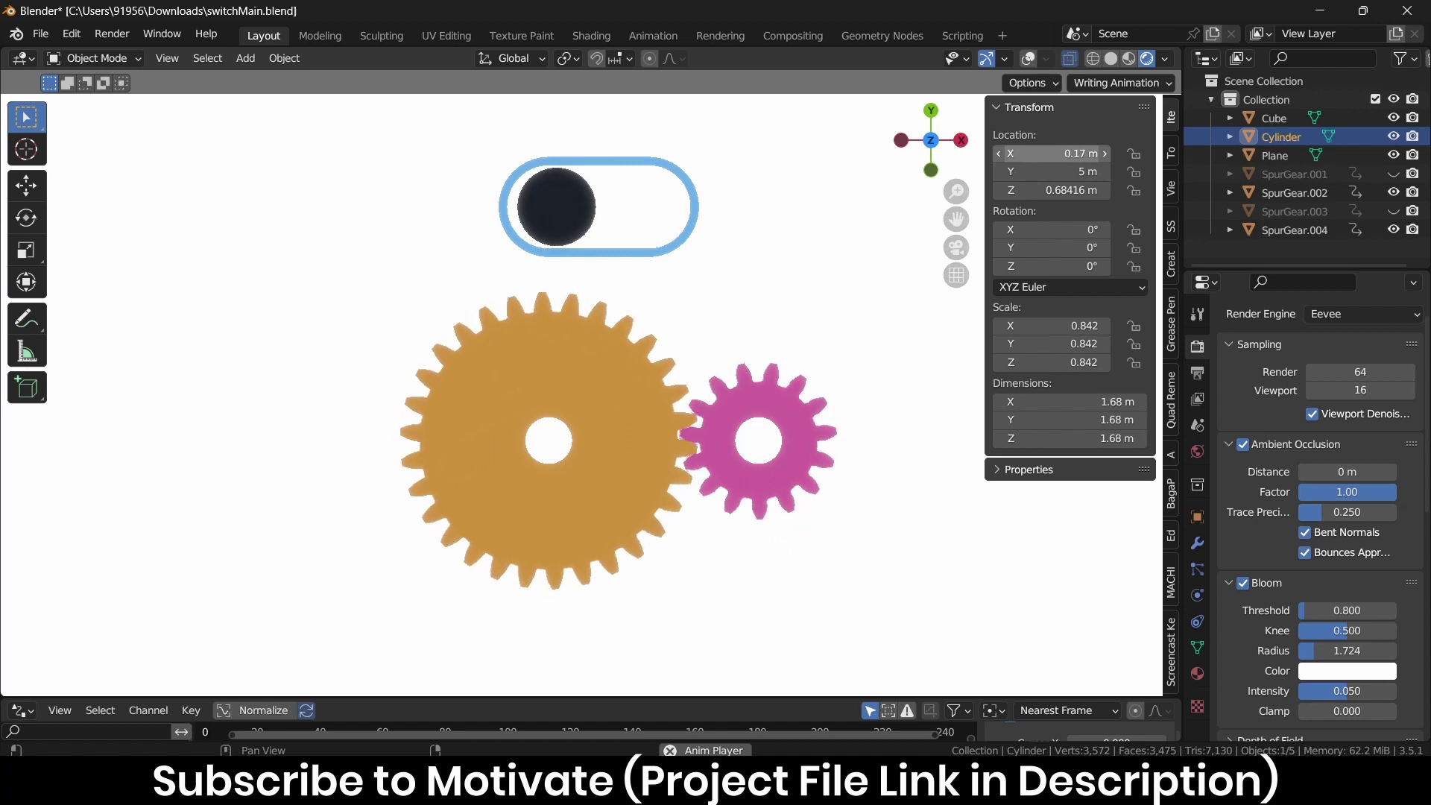
Slide the Cylinder knob right by dragging its Location X field to show it driving the gears.
mouse_move(1041, 152)
mouse_down()
mouse_move(1062, 152)
mouse_move(1013, 152)
mouse_move(1032, 152)
mouse_up()
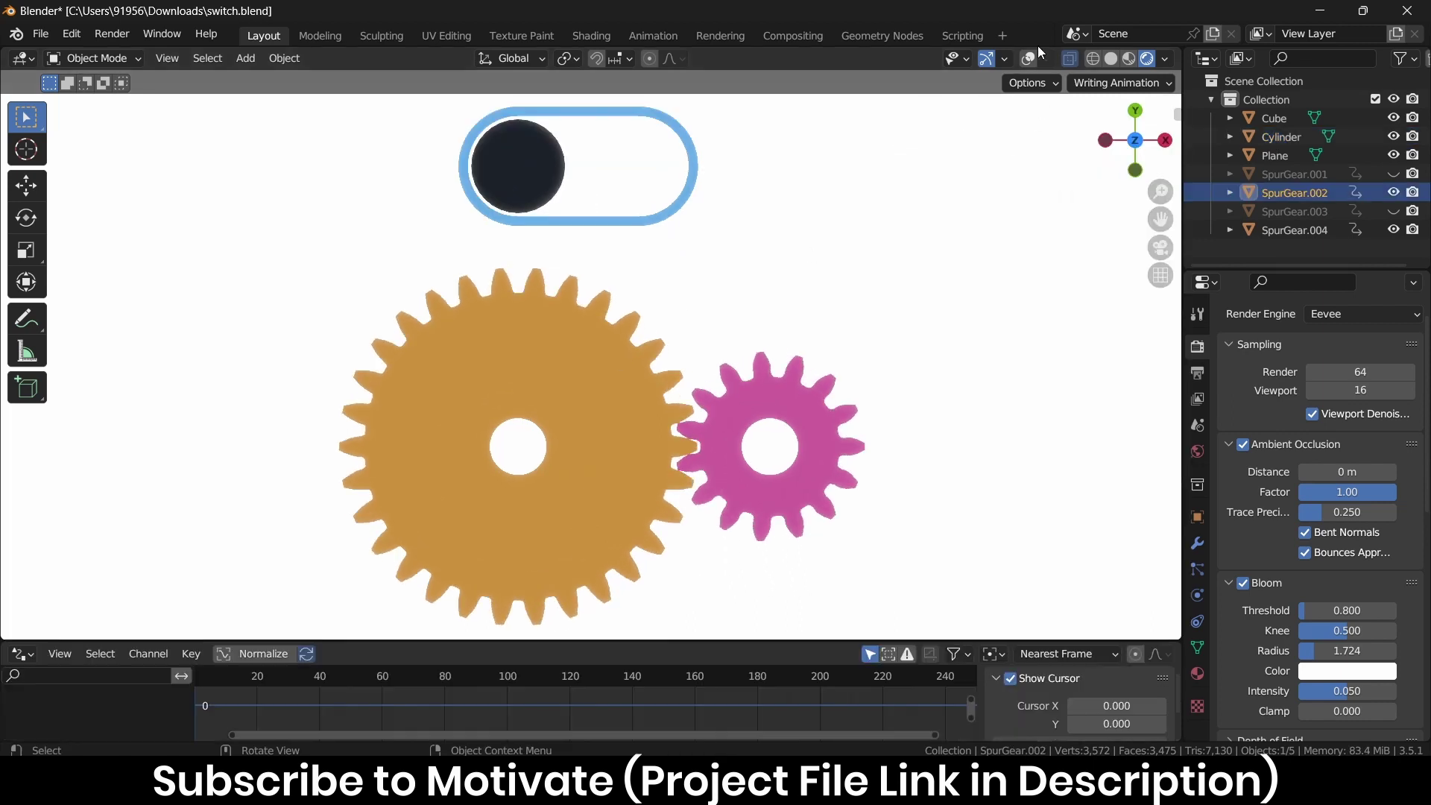
Show viewport overlays, rotate the orange gear slightly about Z, and play the animation.
click(1027, 59)
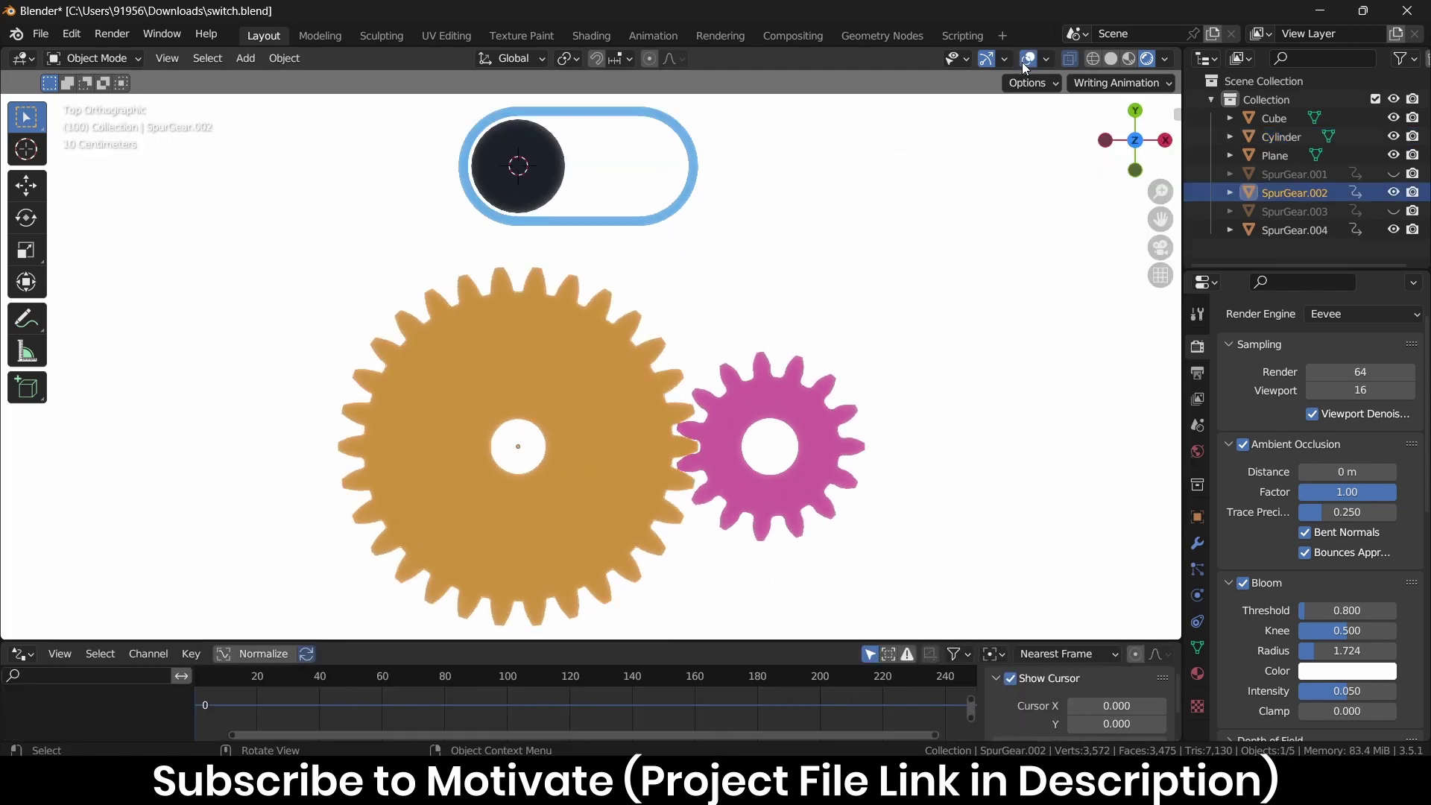
key(r)
key(z)
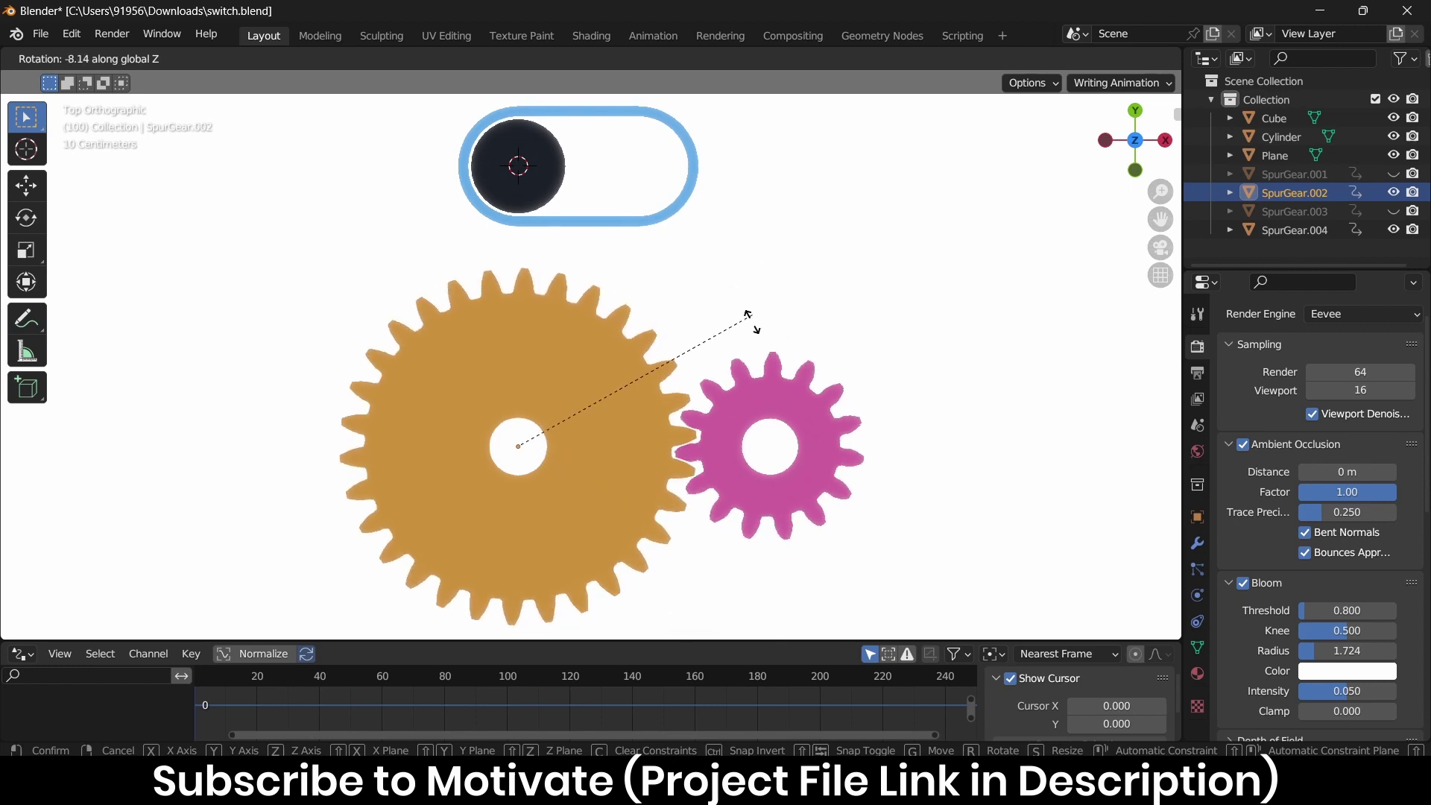
click(777, 263)
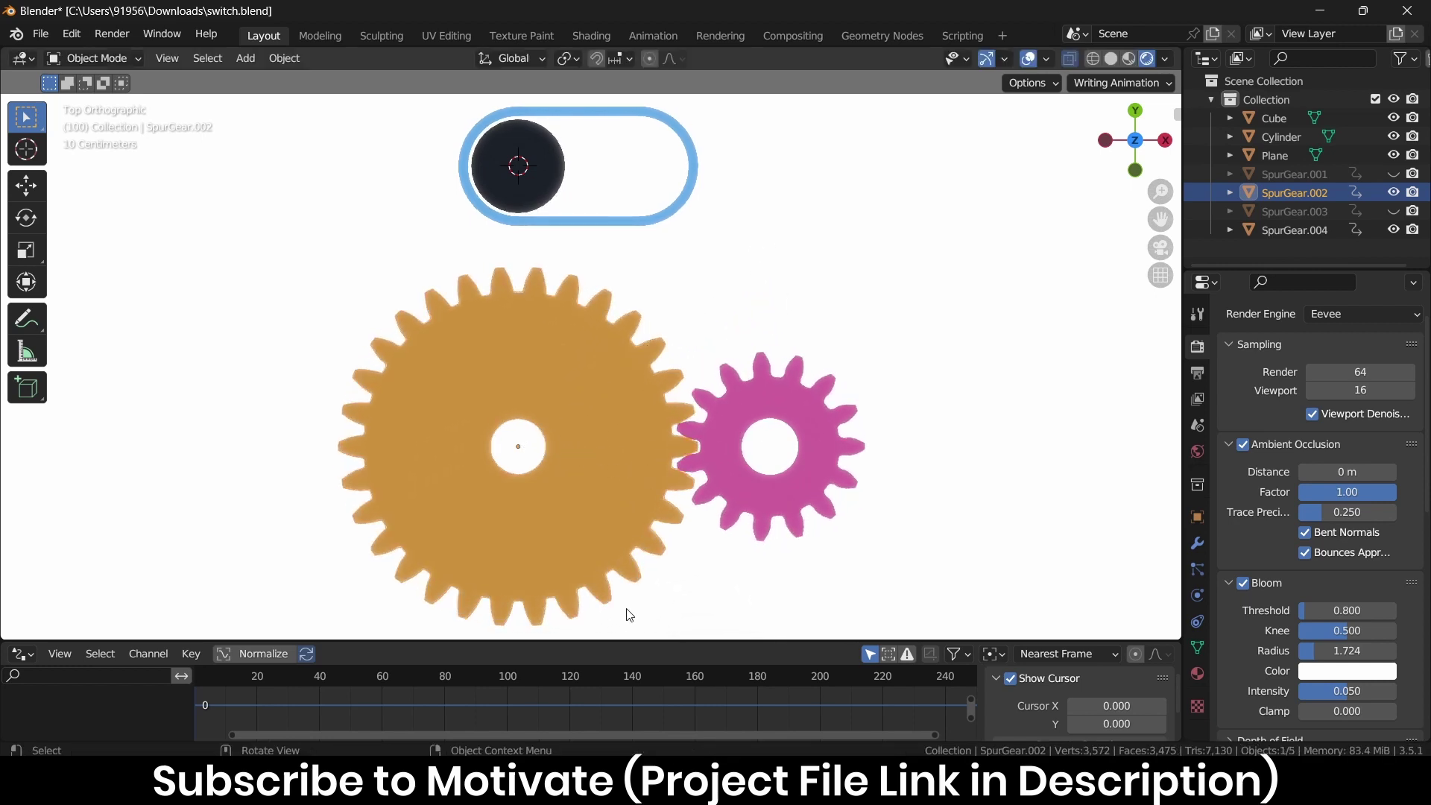
key(space)
key(space)
Add a #frame driver to the orange gear's Z rotation and play the animation.
key(n)
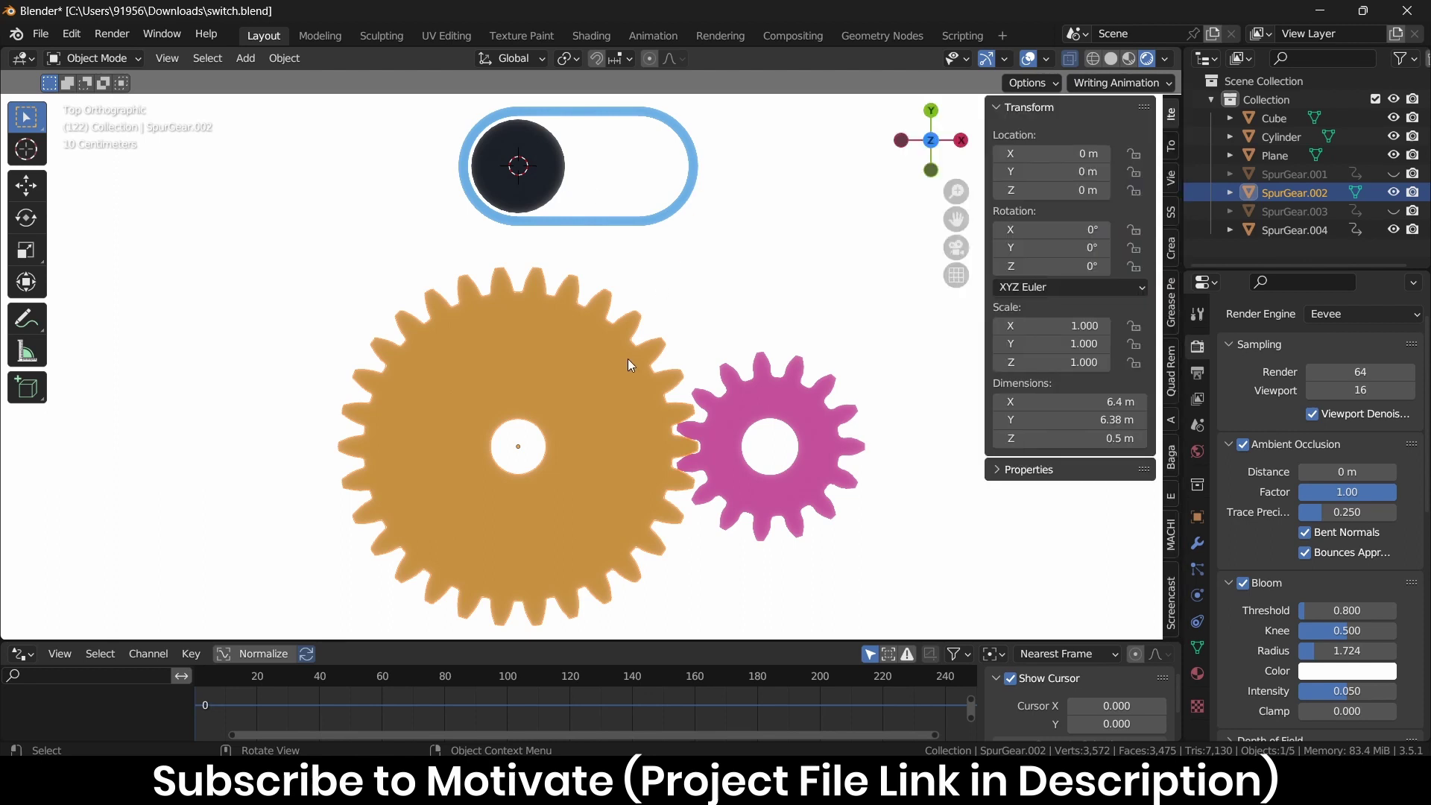
click(1056, 267)
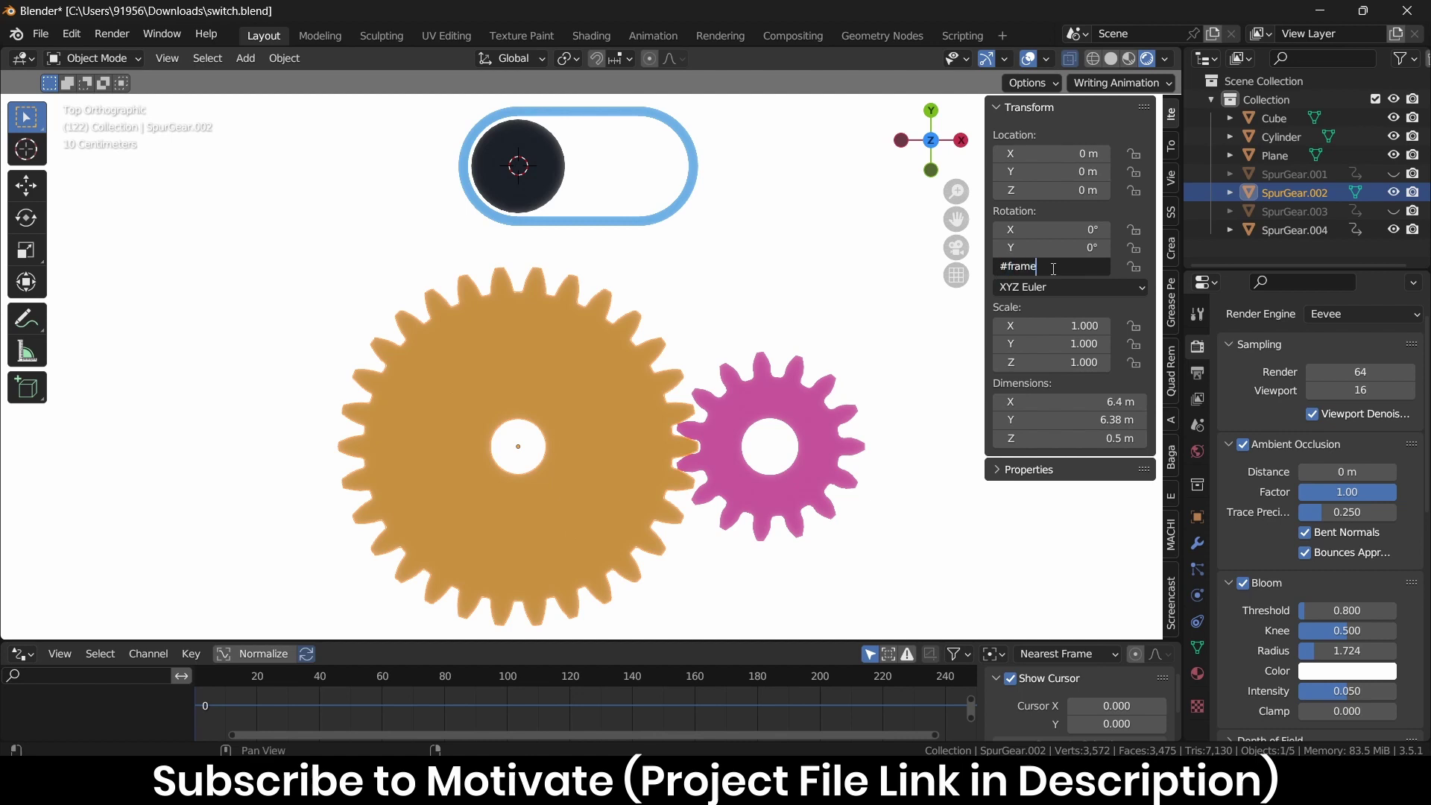
key(Return)
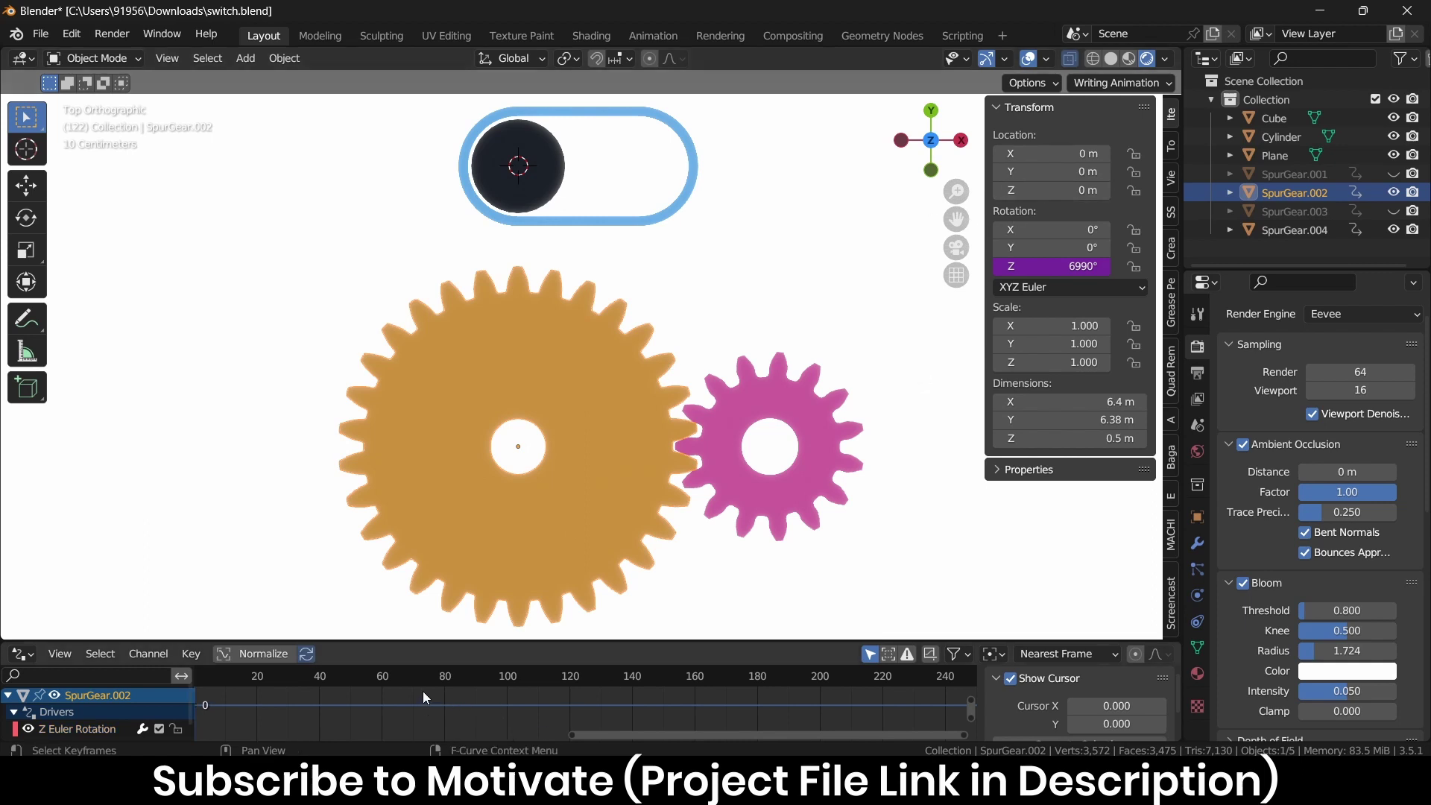
key(space)
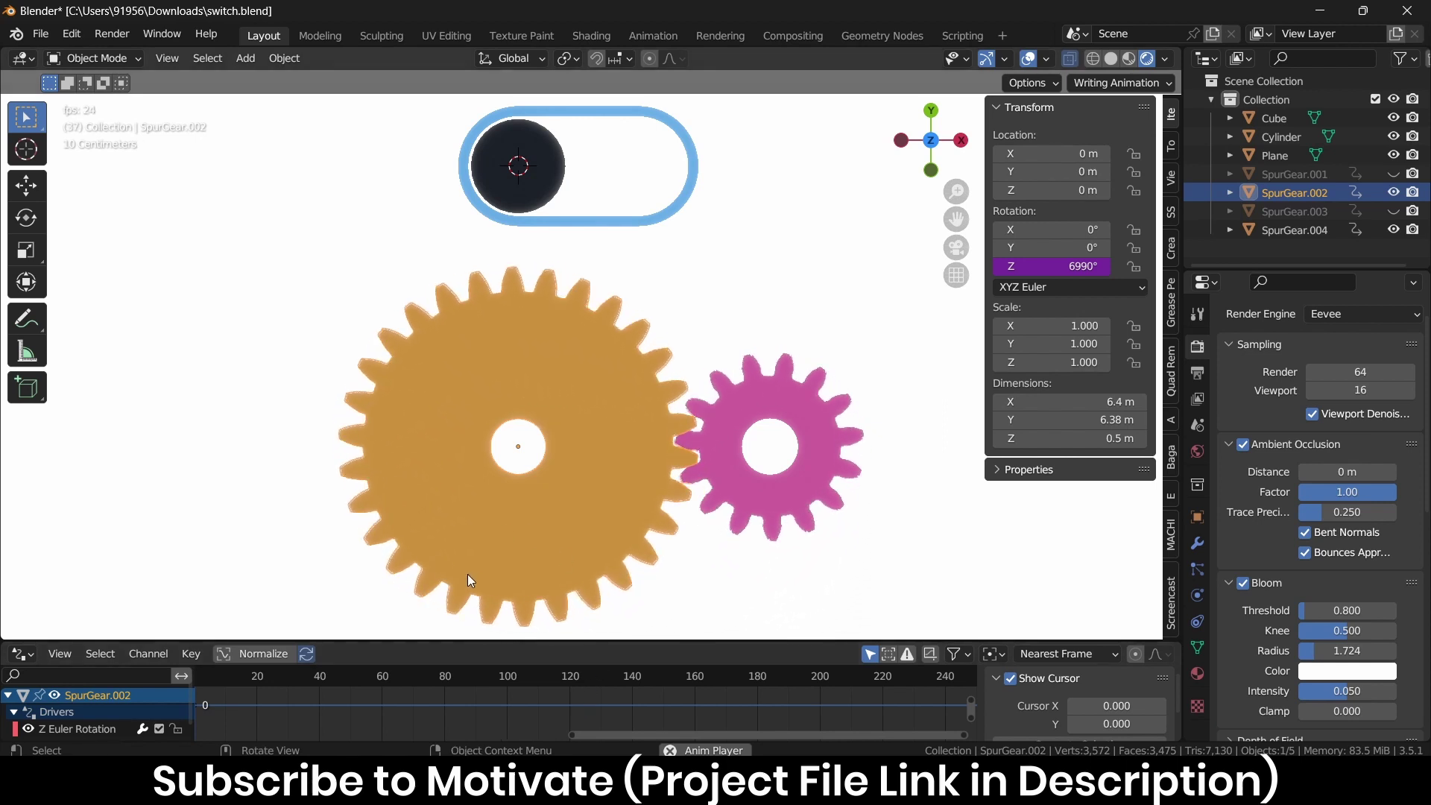
Change the gear's Z rotation driver expression to 'frame'.
click(1065, 265)
text(frame)
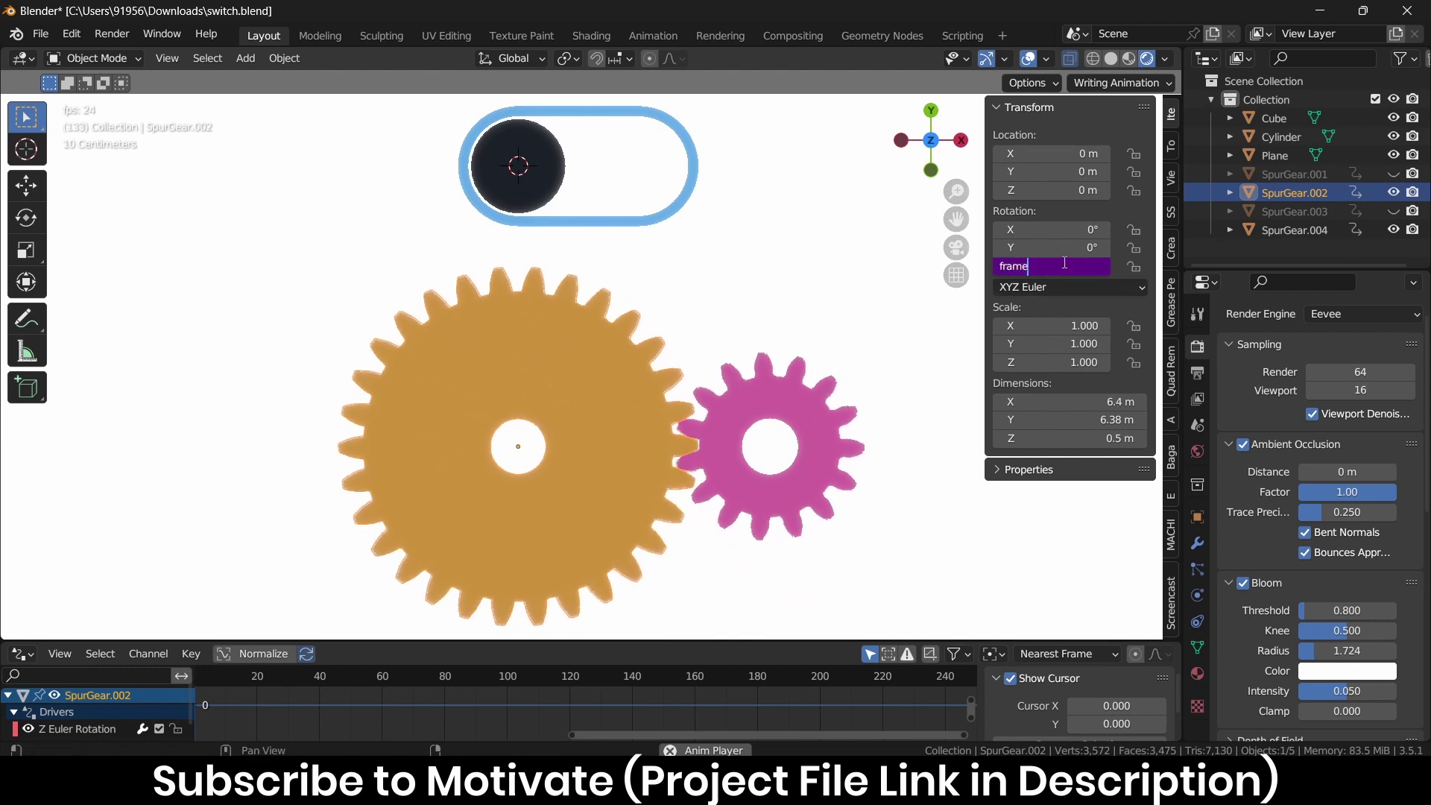
text(/)
key(BackSpace)
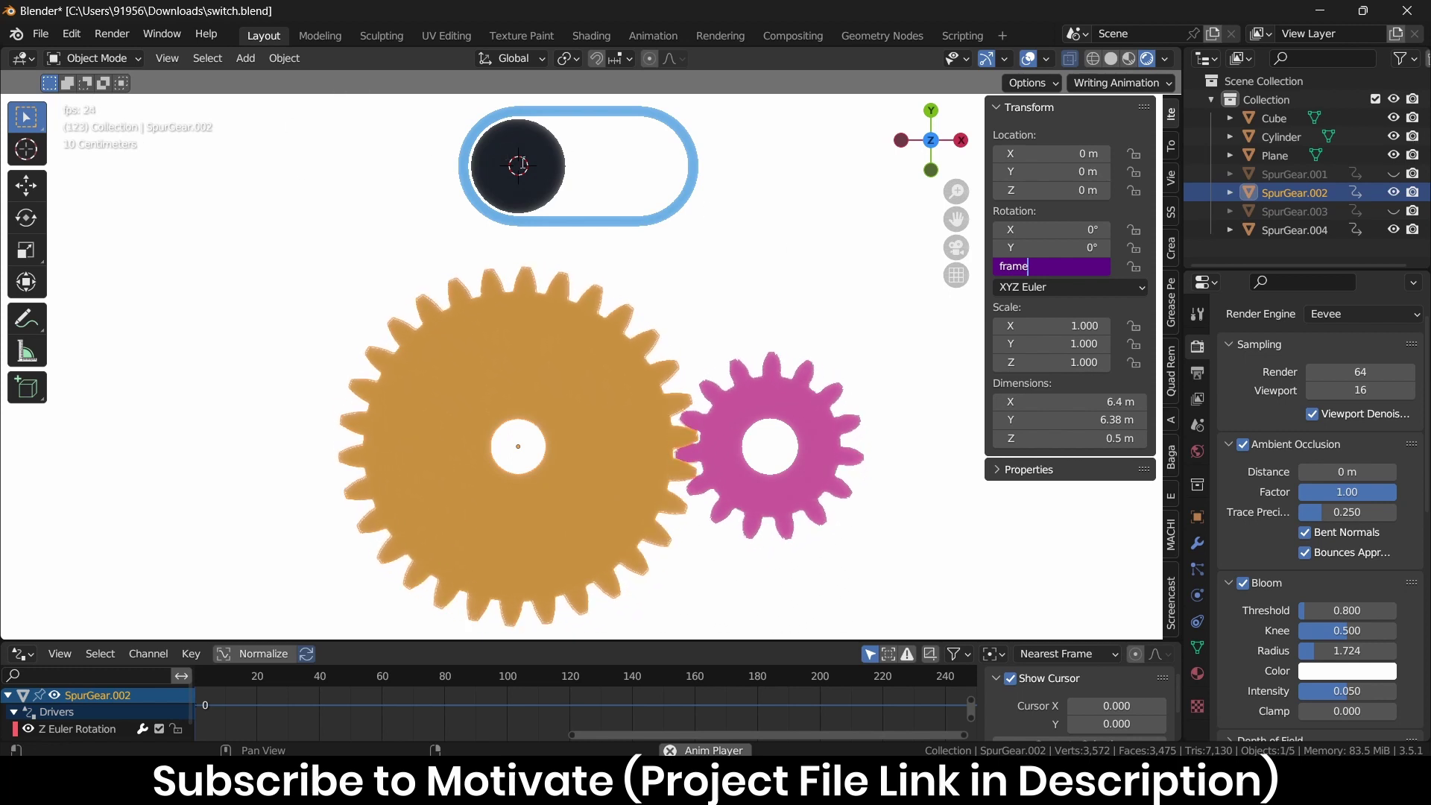
key(Return)
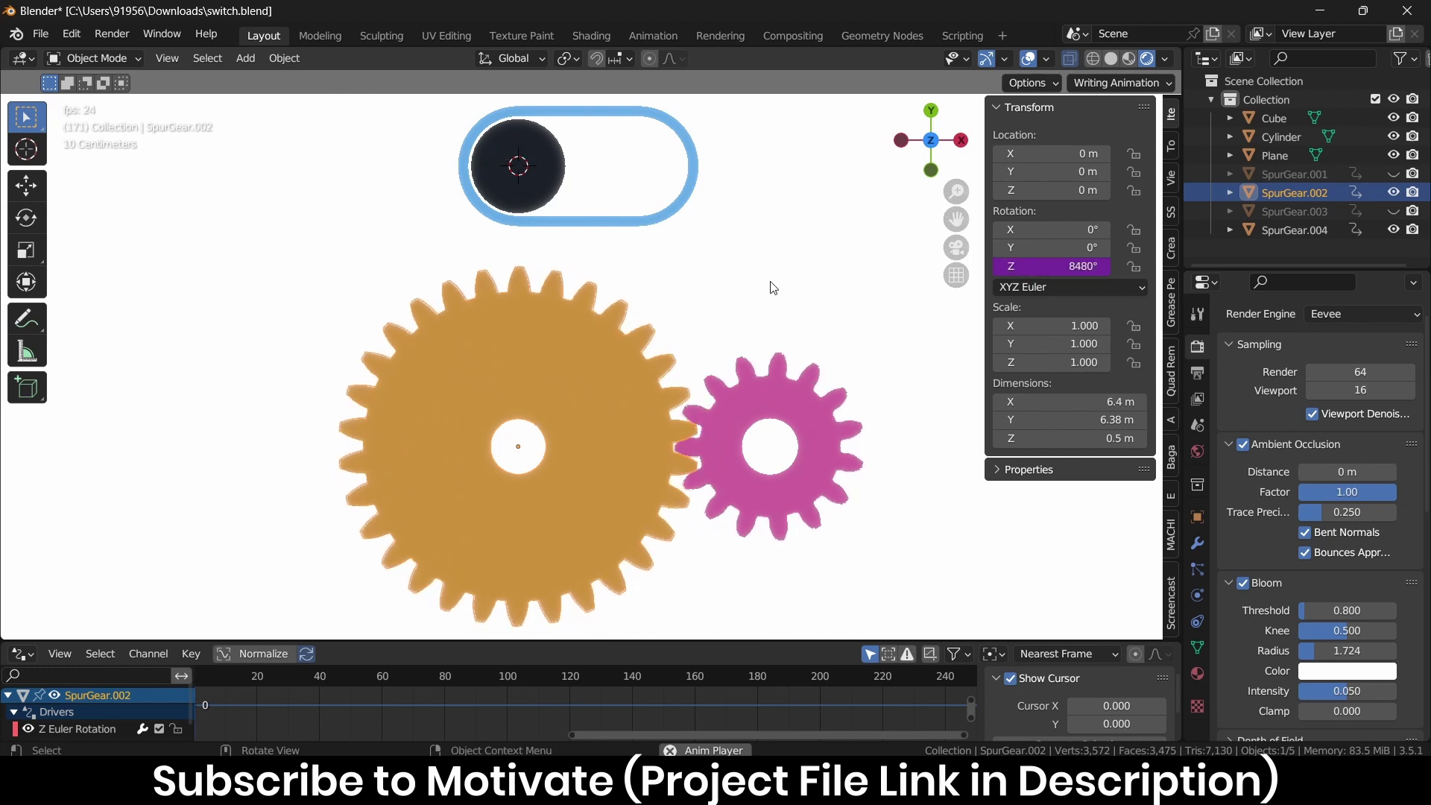
Hide the sidebar, enlarge the Drivers editor, and select the Z Euler Rotation channel.
key(n)
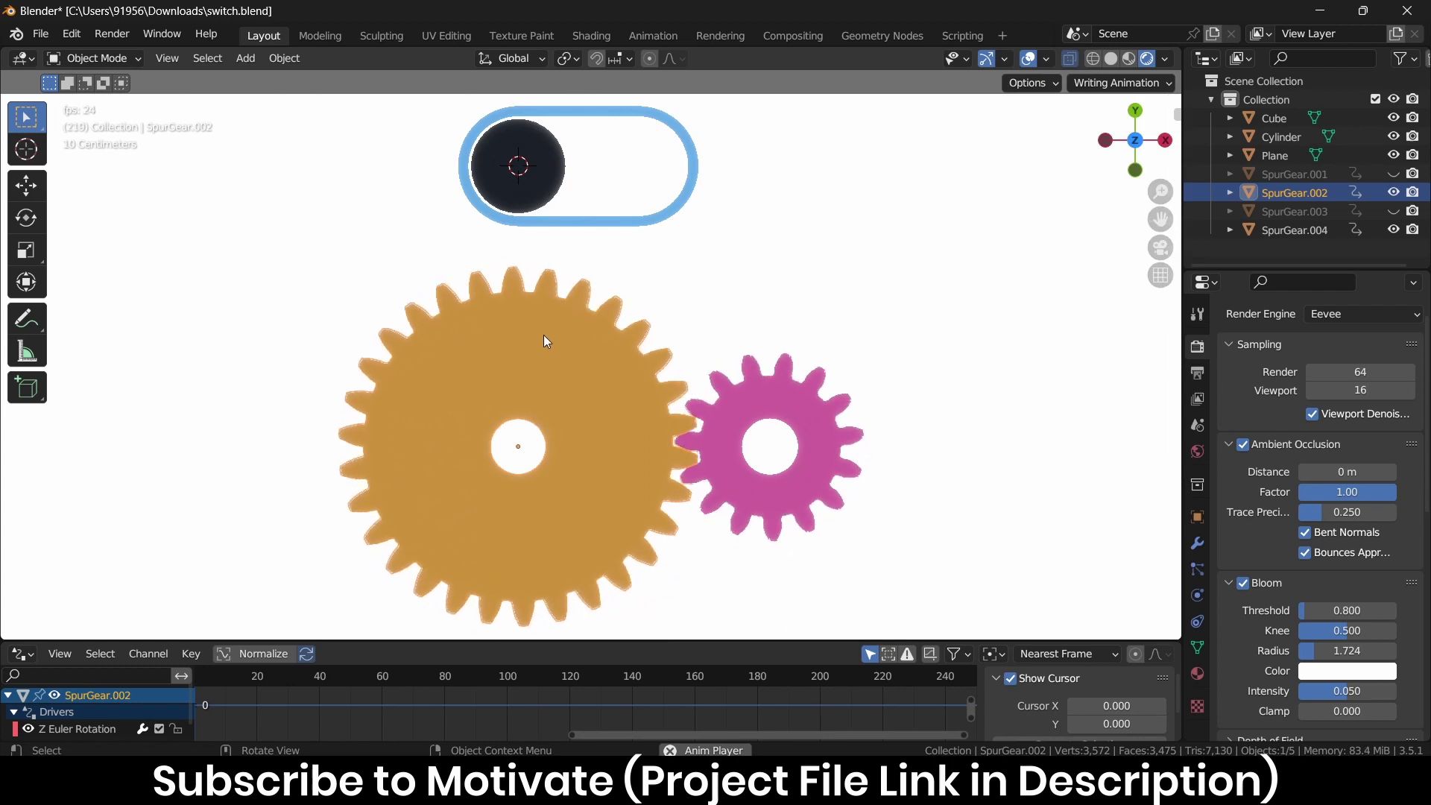
drag(448, 643, 417, 441)
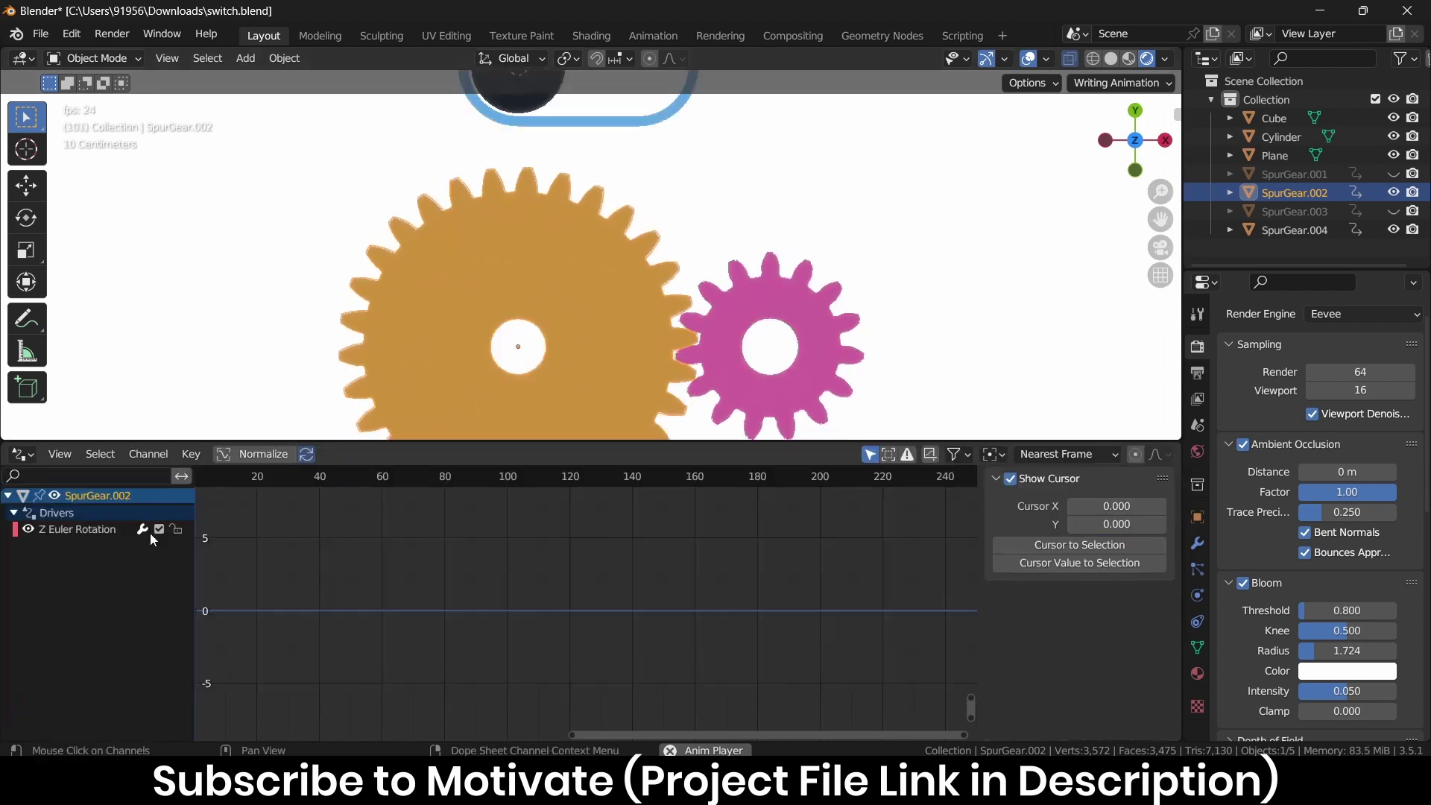
click(82, 531)
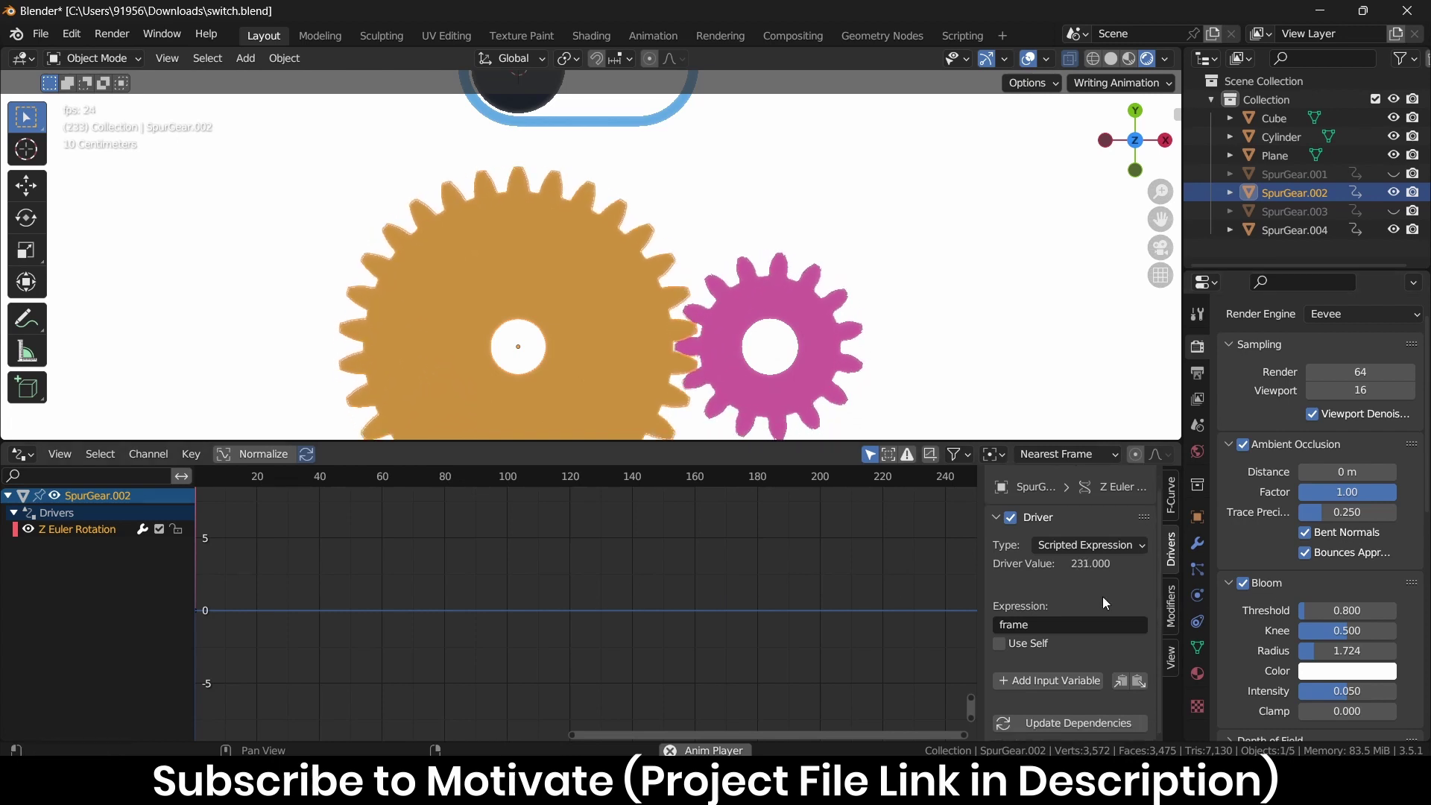
Add an input variable 'var' to the driver and open its type dropdown.
scroll(1103, 596, down, 1)
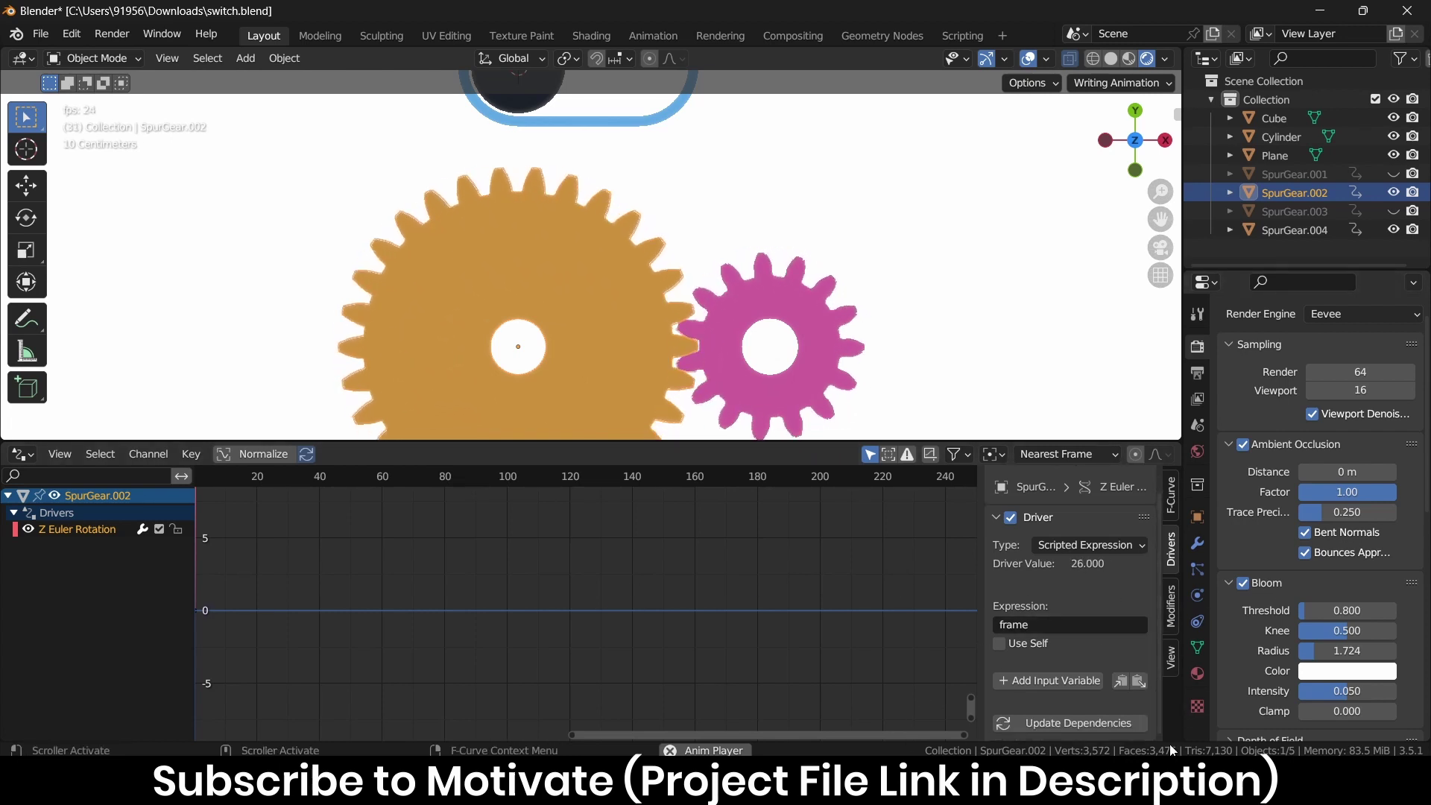
click(1066, 685)
scroll(1093, 641, down, 3)
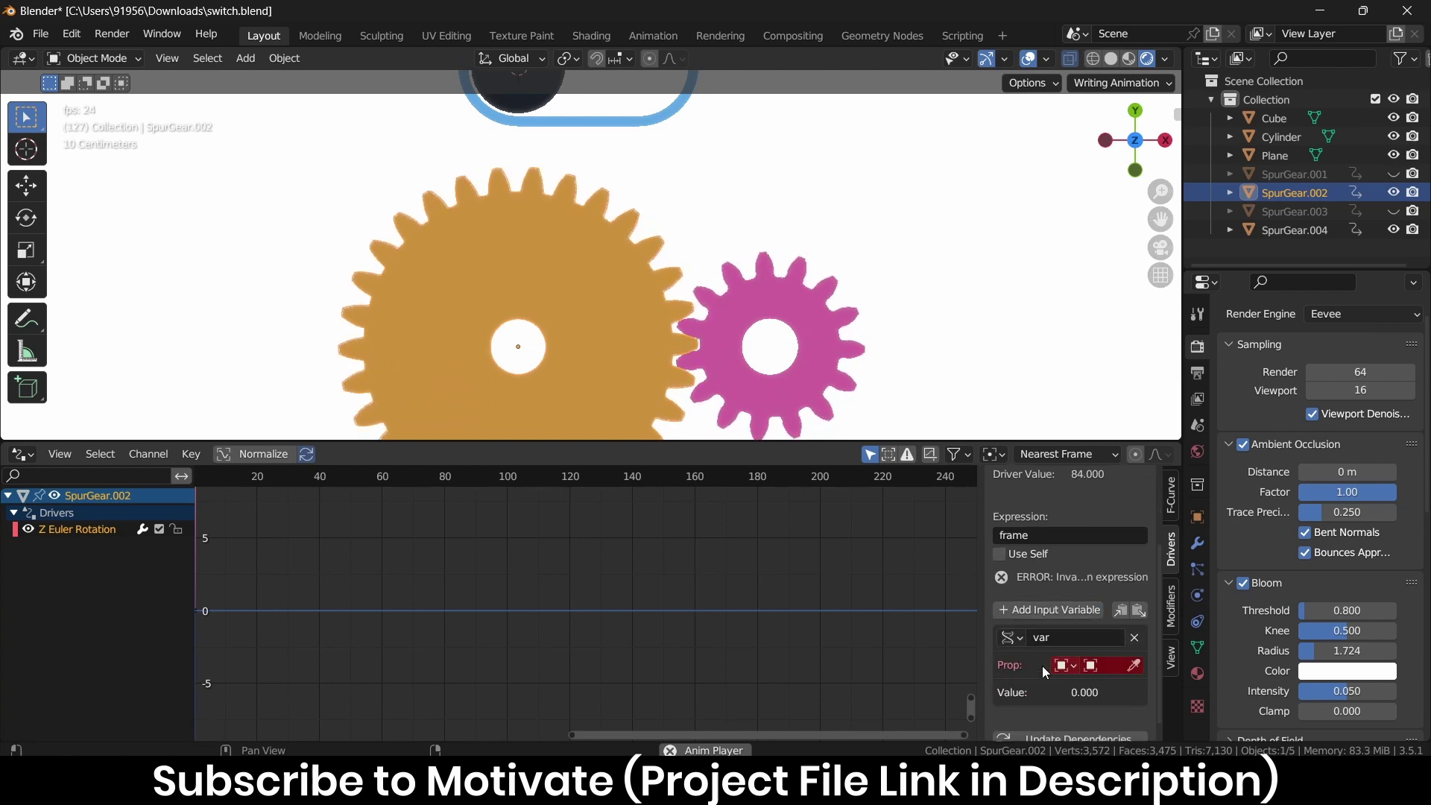
click(1023, 640)
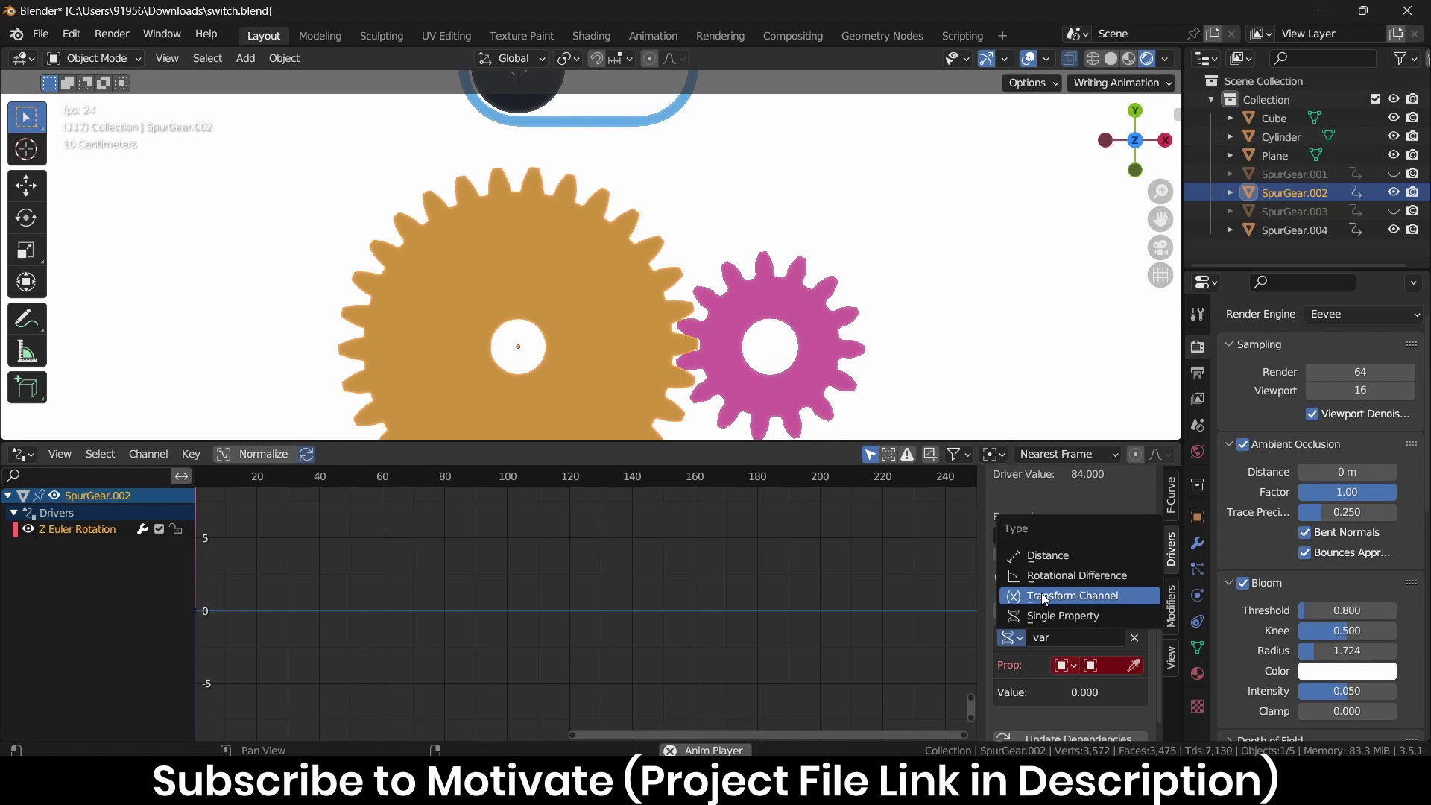
Make var a Transform Channel reading Cylinder's World Space X Location, with expression frame*var.
click(1042, 596)
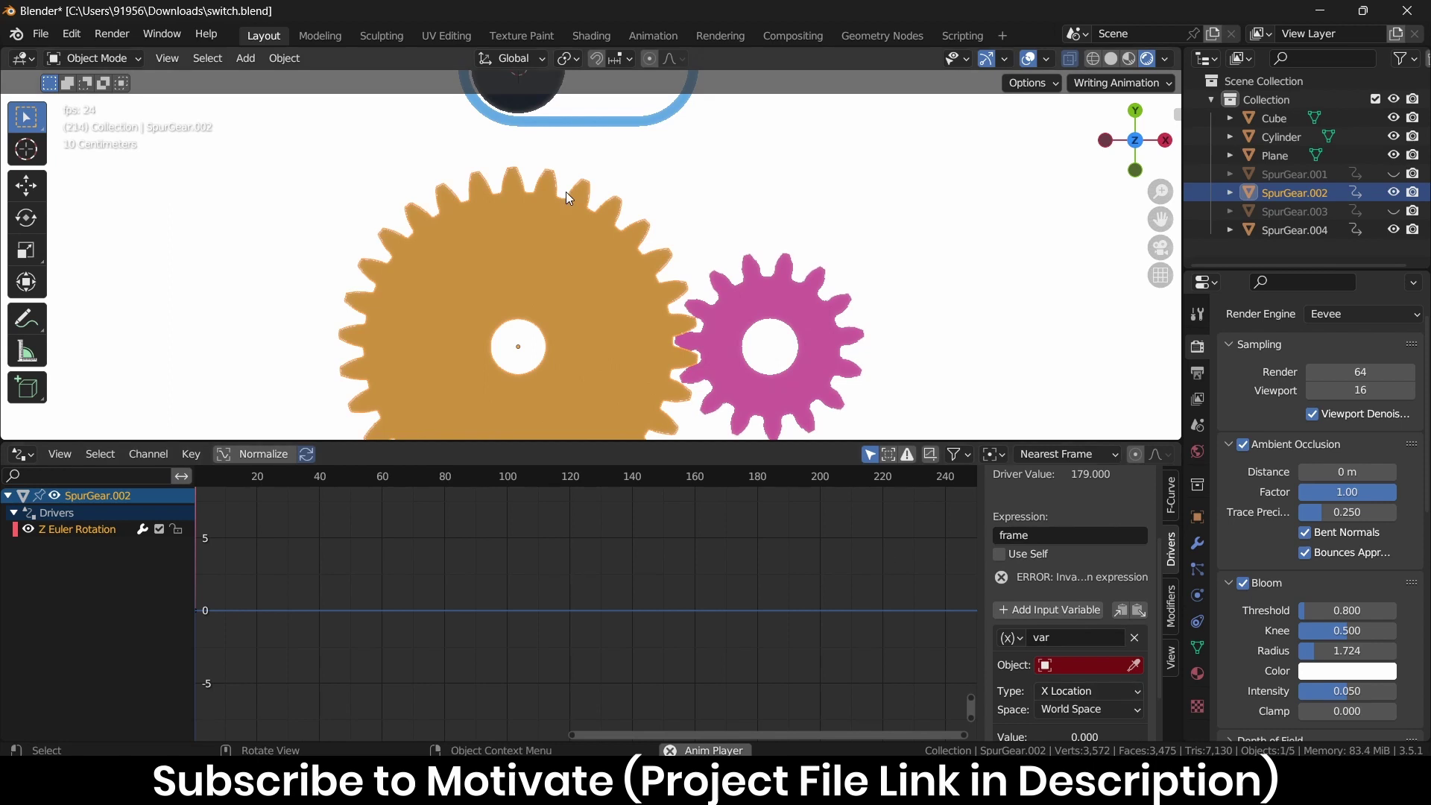
scroll(658, 196, down, 4)
scroll(660, 196, down, 2)
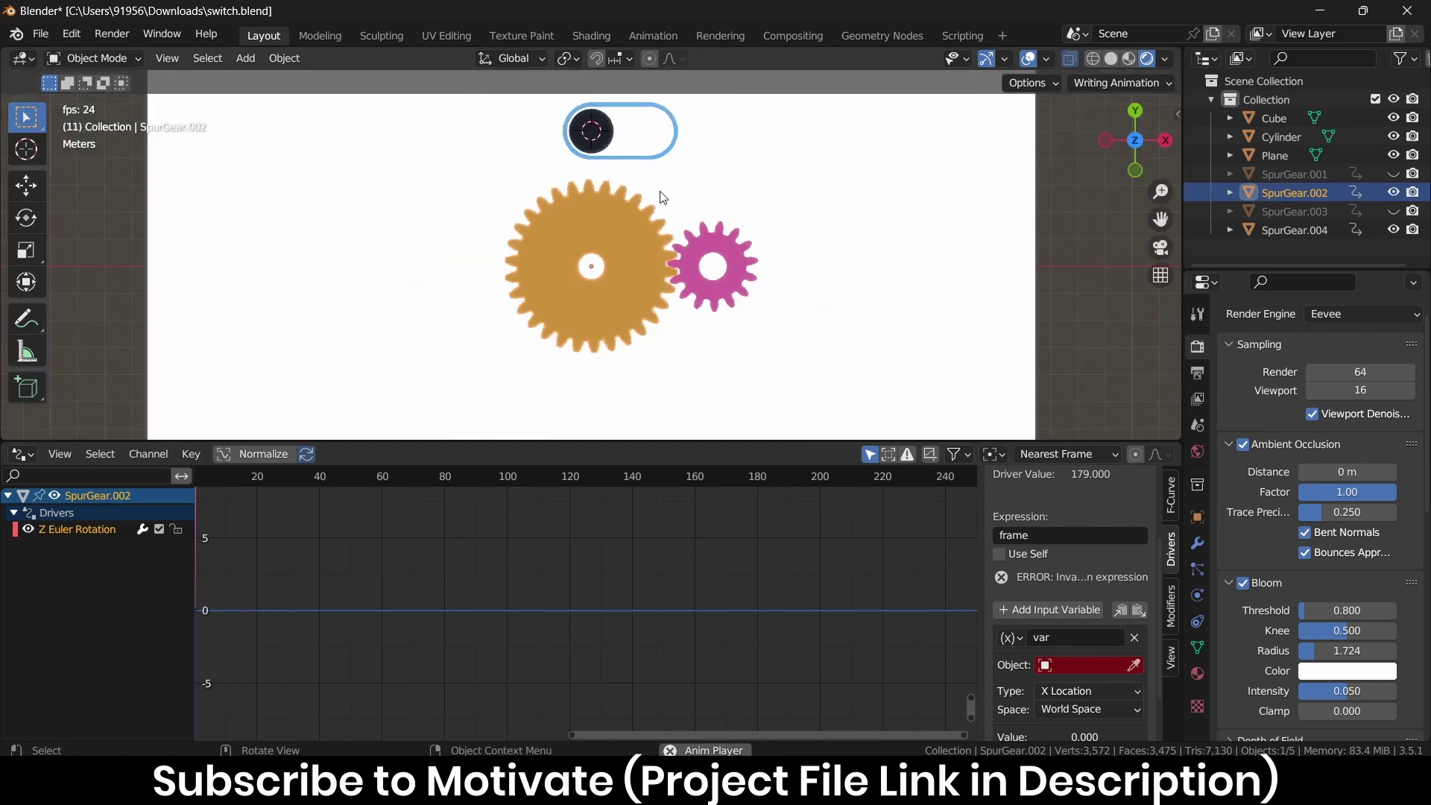
shift+middle_drag(679, 195, 686, 236)
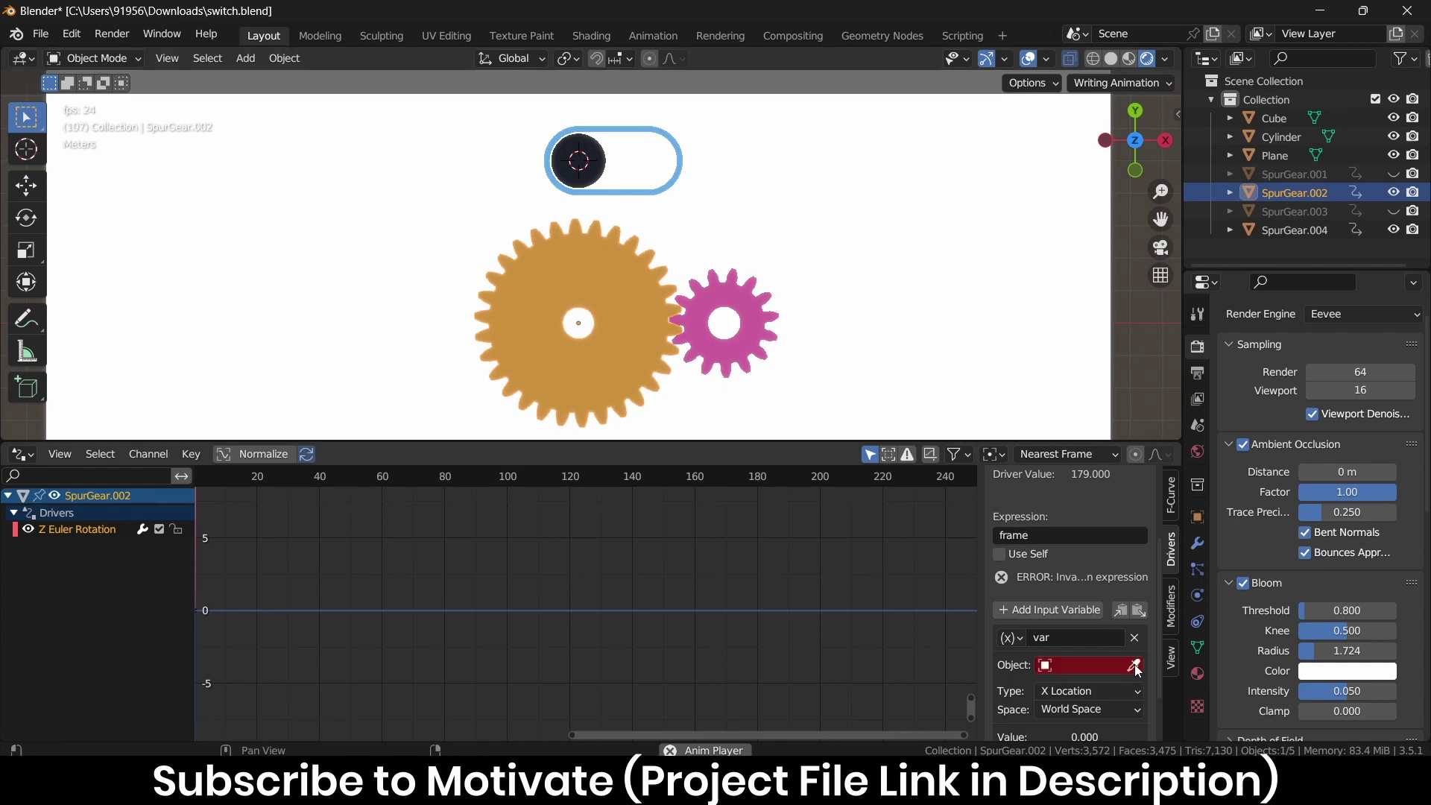
click(579, 158)
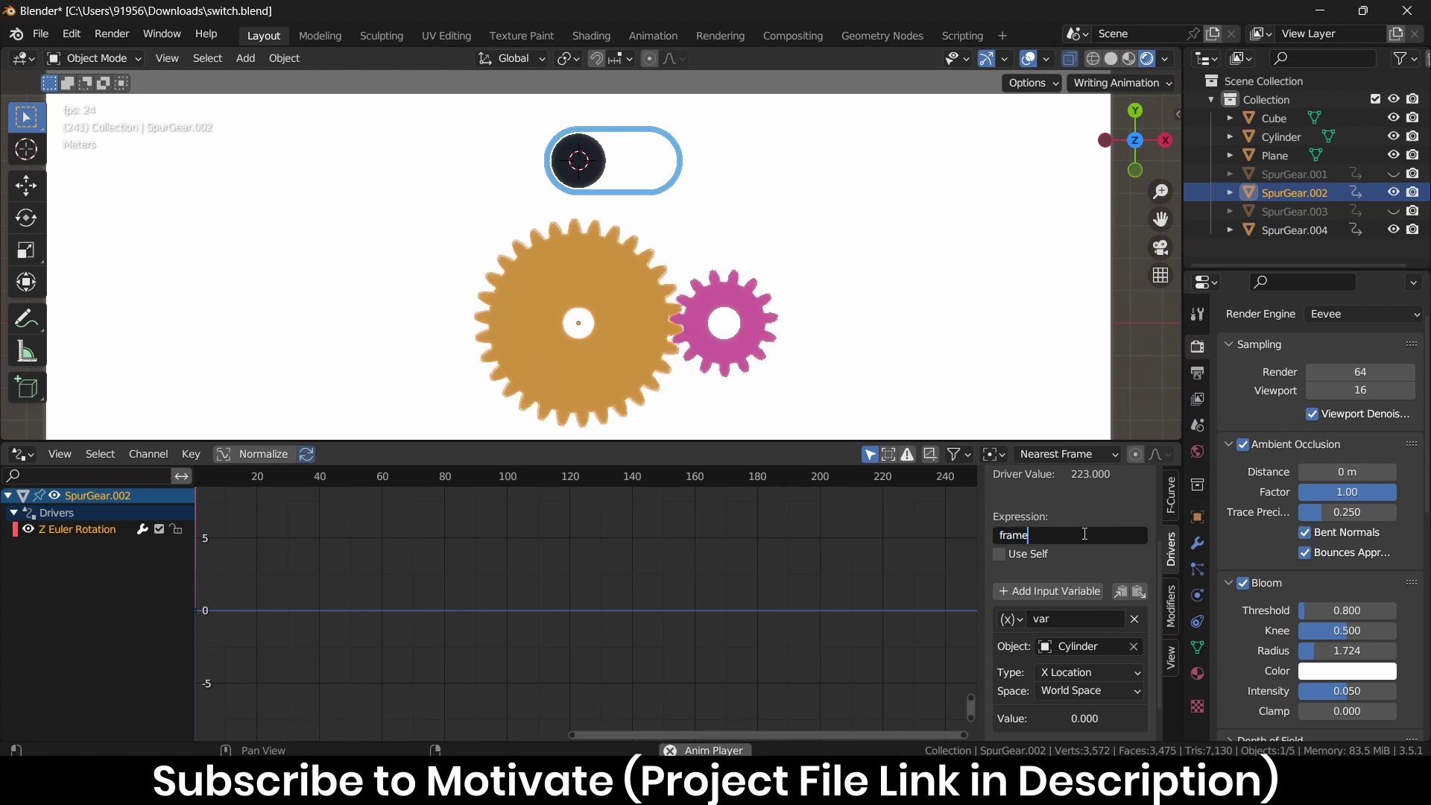
text(a)
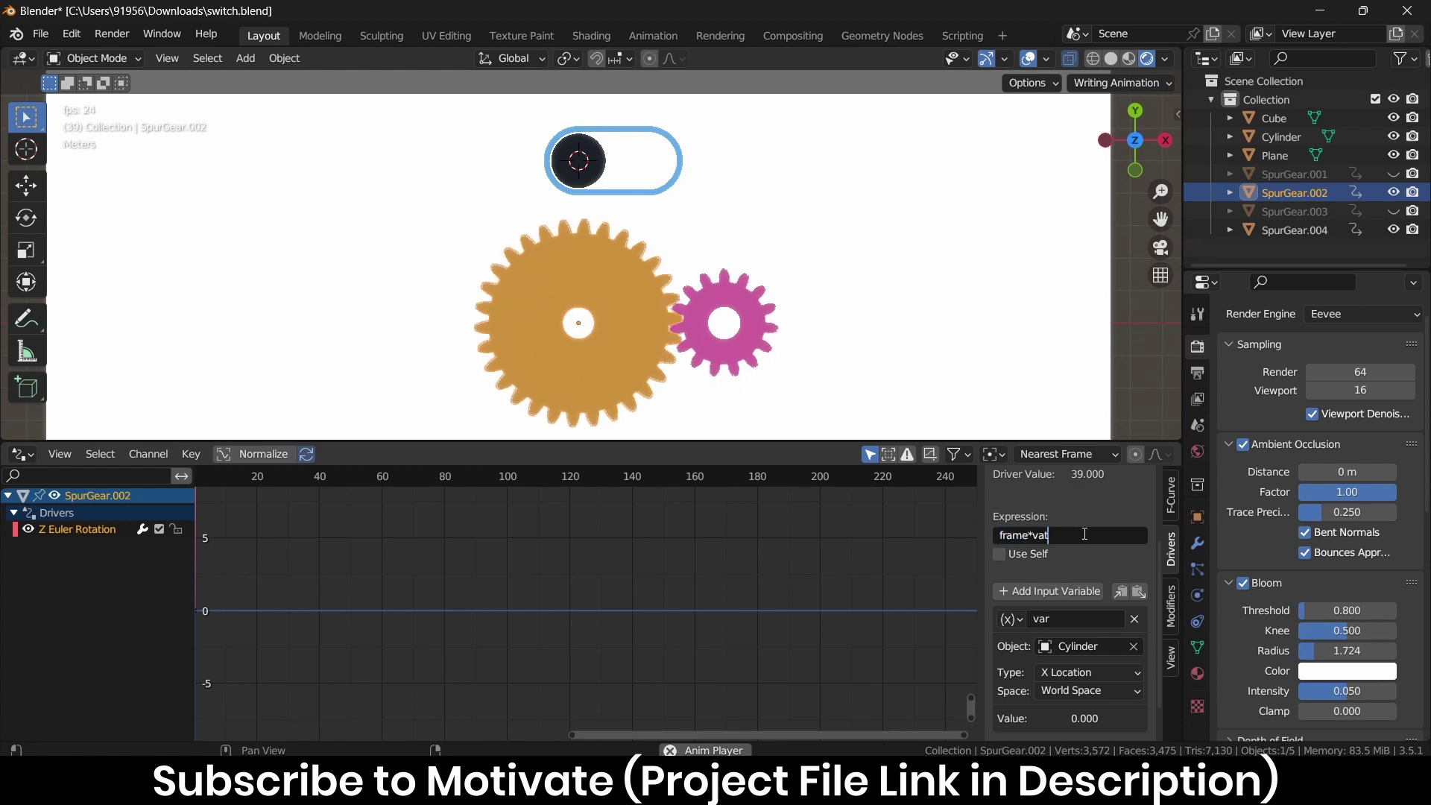
text(r)
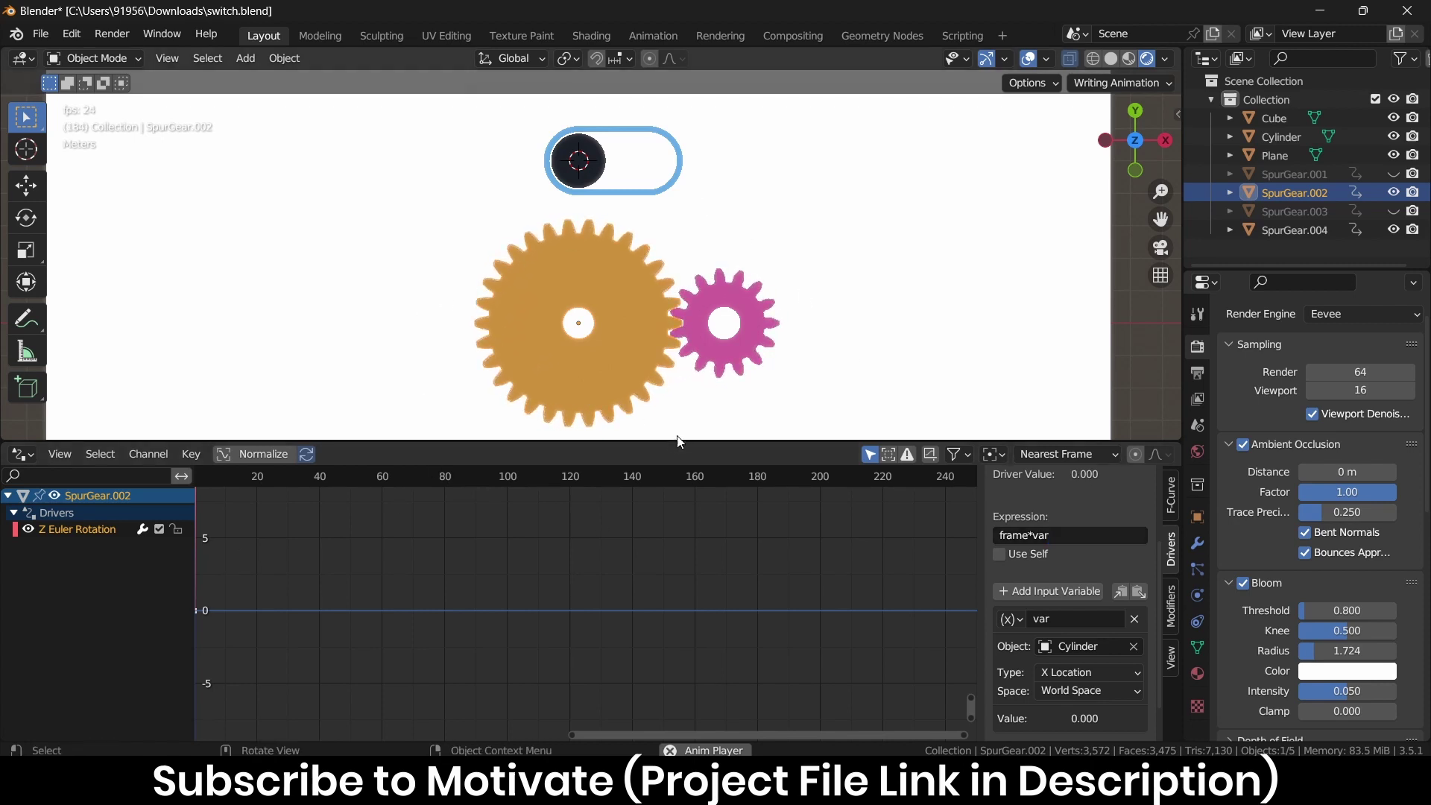
Enlarge the 3D viewport, select the Cylinder knob, and set its Location X to 0 m.
drag(679, 443, 686, 619)
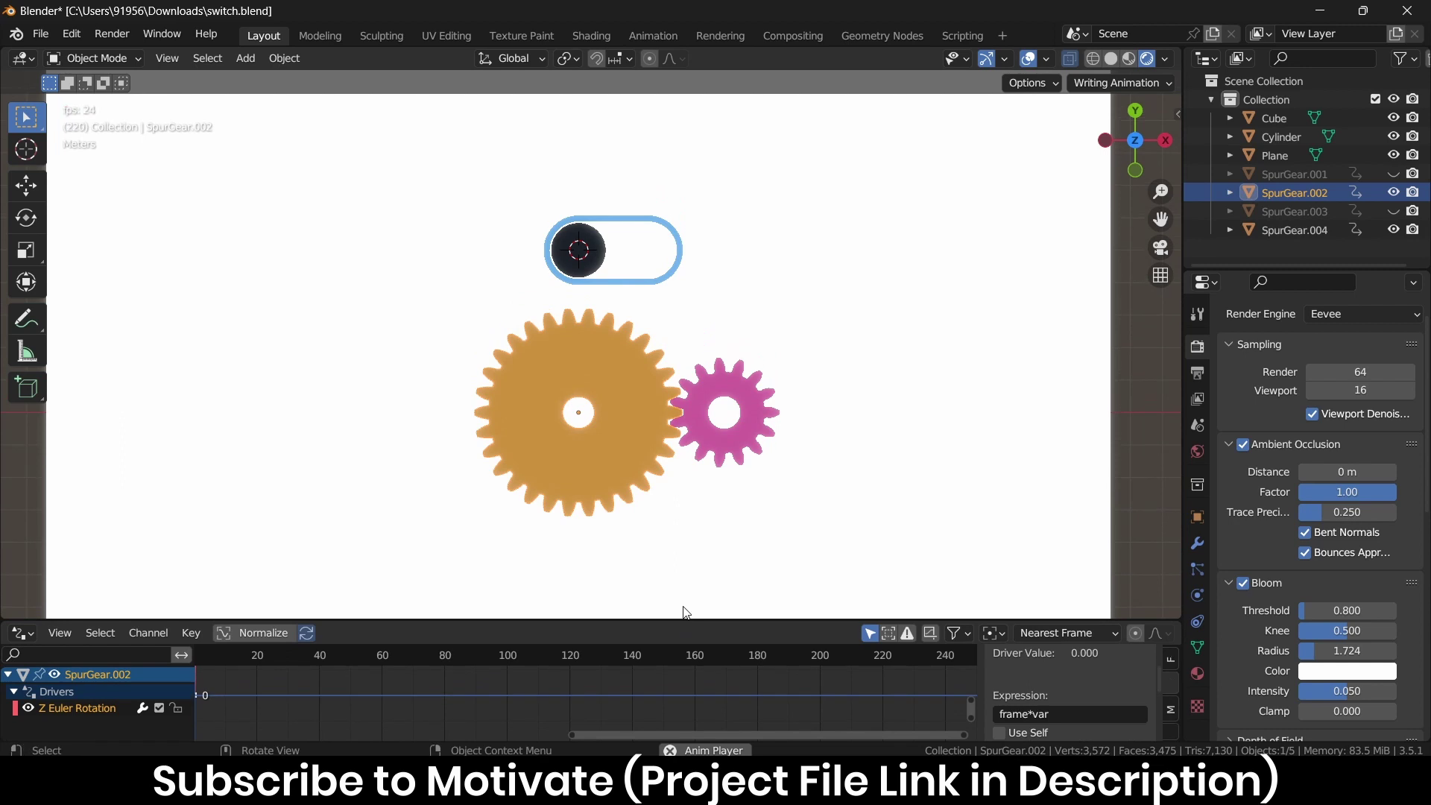
click(589, 246)
key(n)
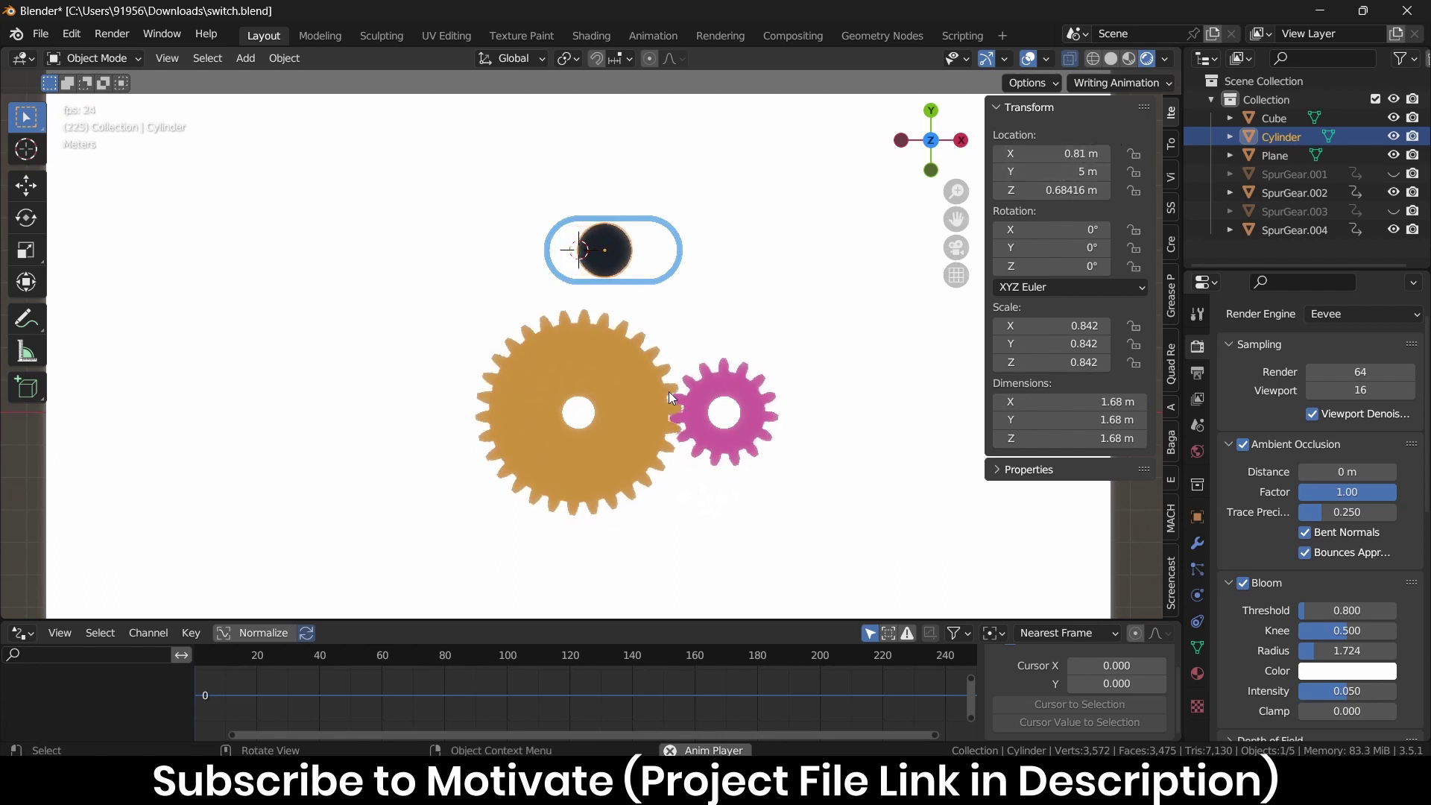
click(1067, 149)
text(0)
key(Return)
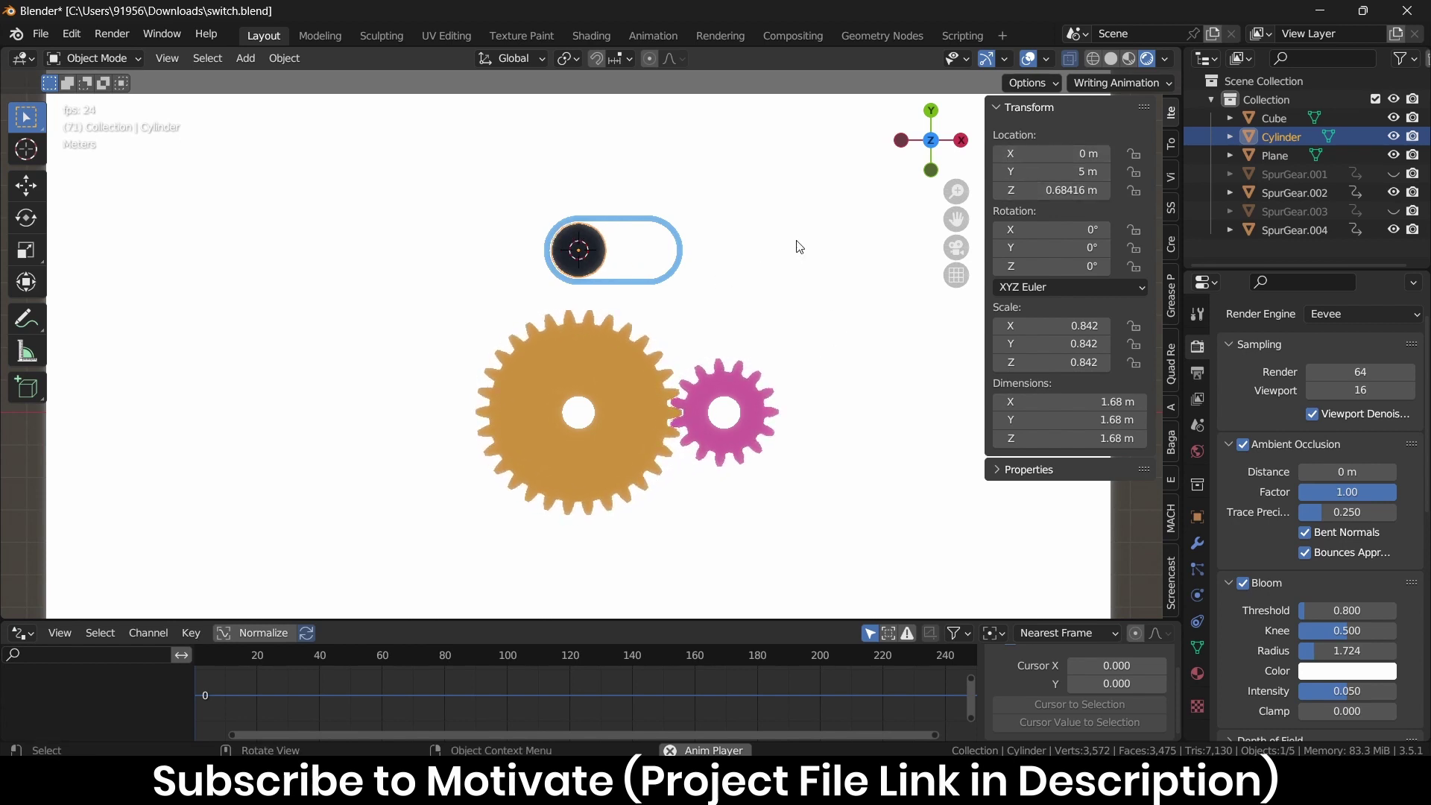
Check the gear's frame*var*.1 driver, reset the gear's Location X to 0, reselect the knob.
click(619, 384)
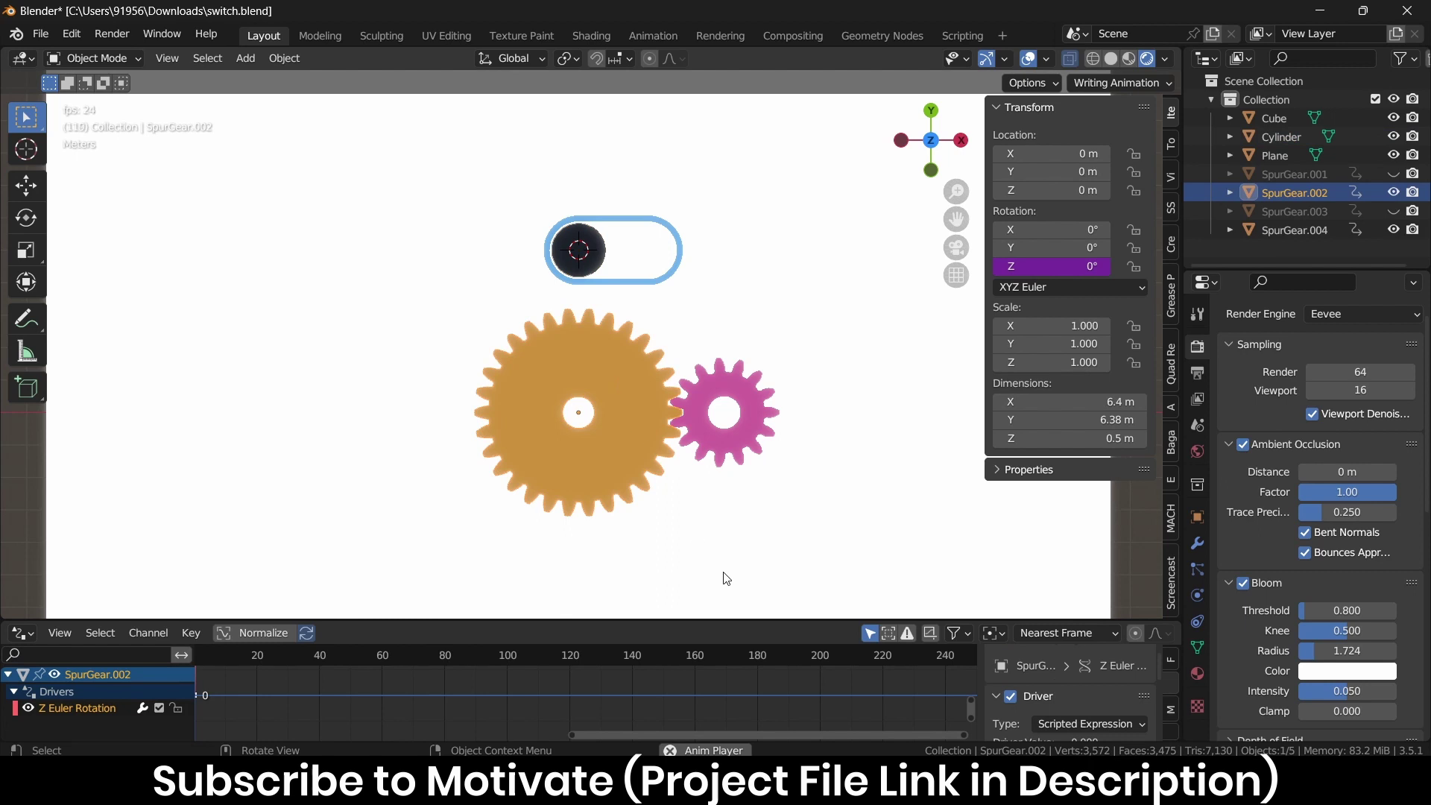
drag(734, 618, 758, 445)
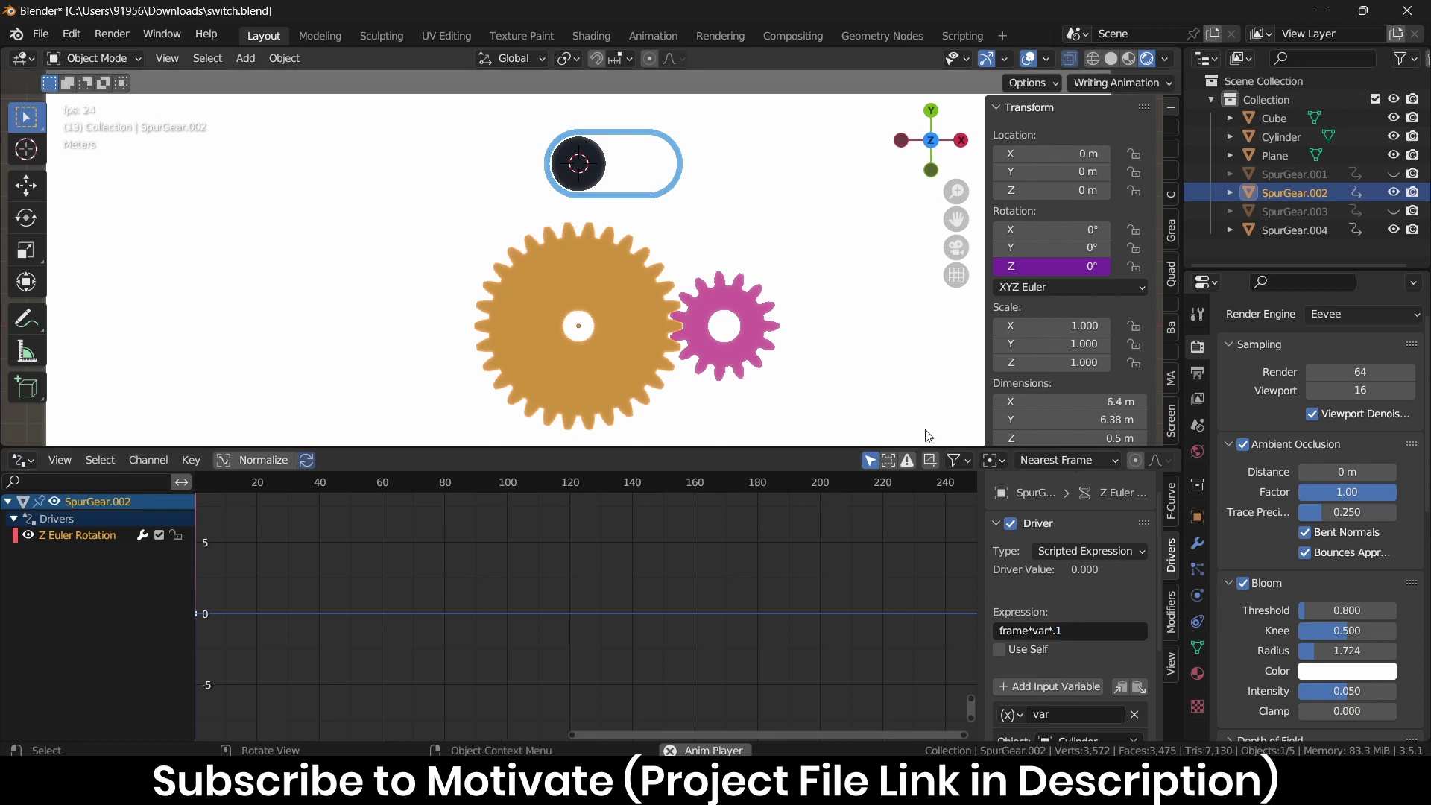
drag(819, 445, 830, 633)
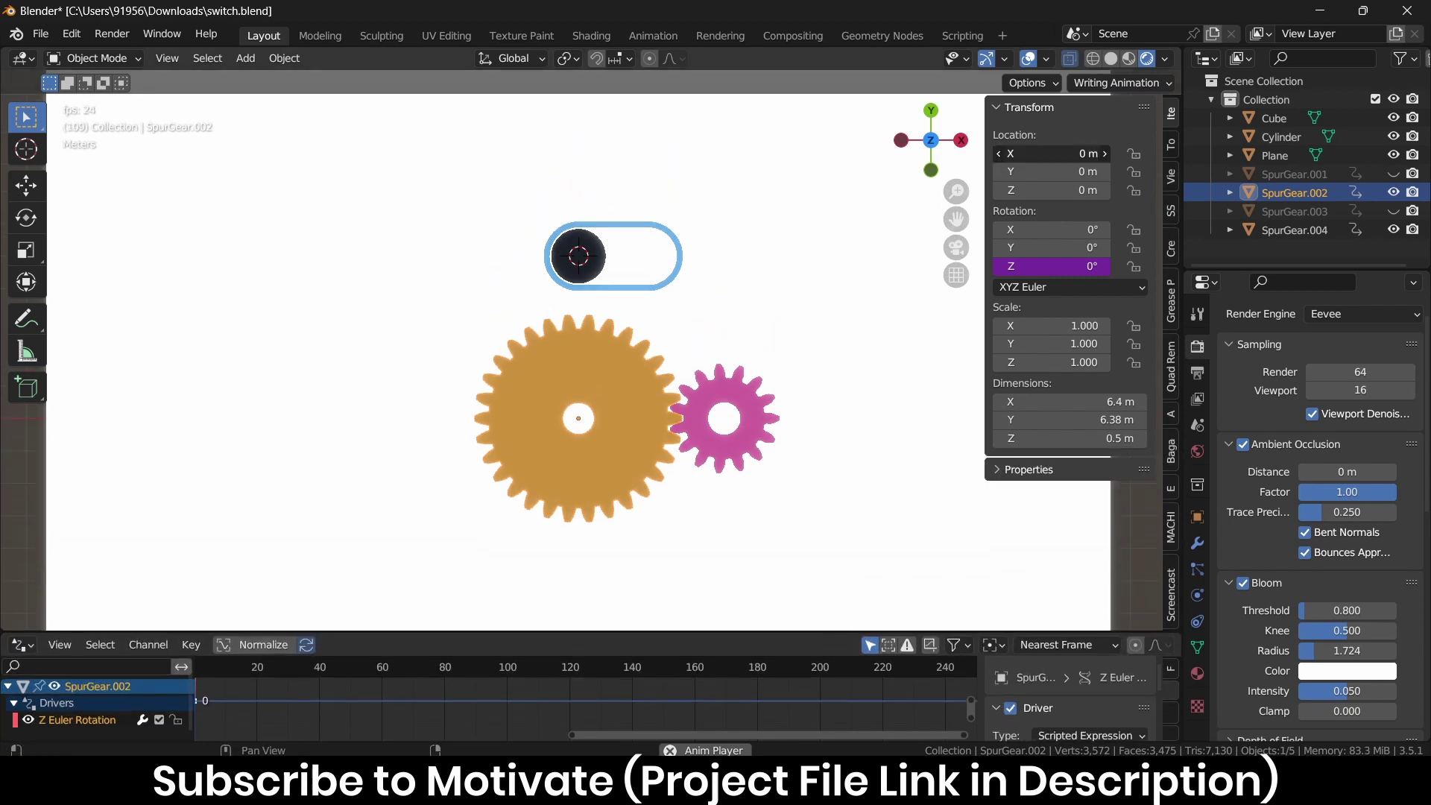
drag(1066, 153, 1100, 154)
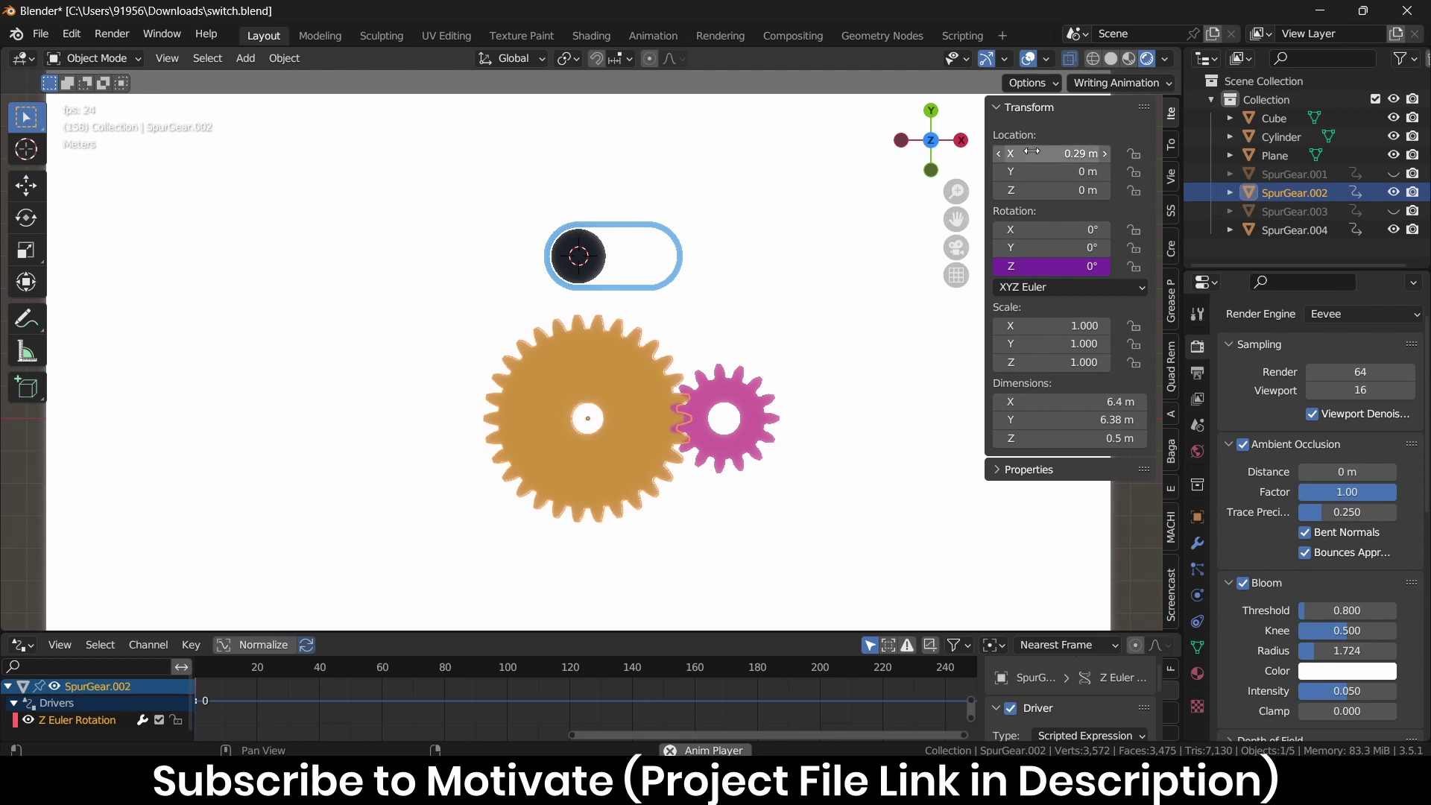
key(Return)
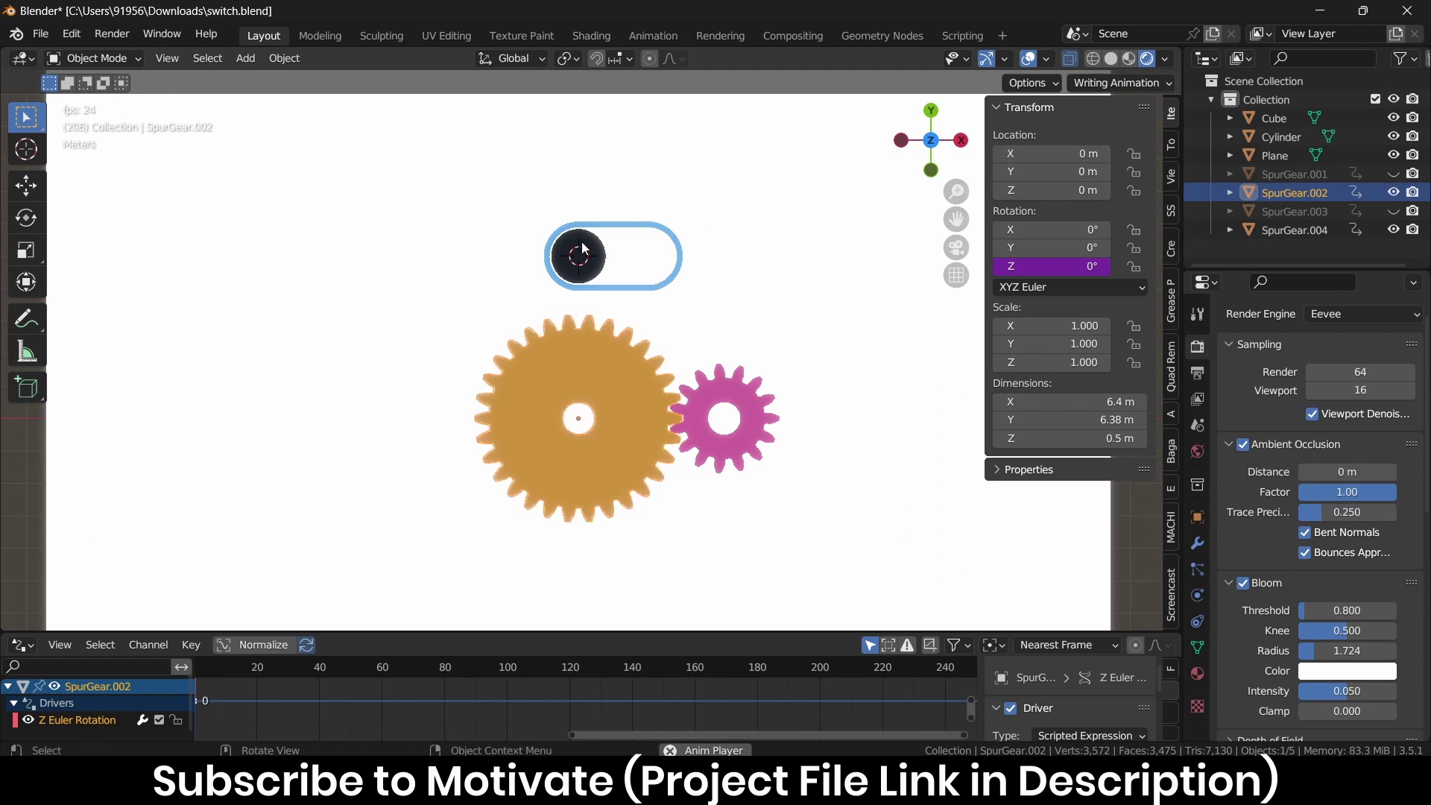
click(583, 250)
Drag the Cylinder's Location X to 0.14 m, then further to about 0.38 m.
drag(1066, 154, 1099, 153)
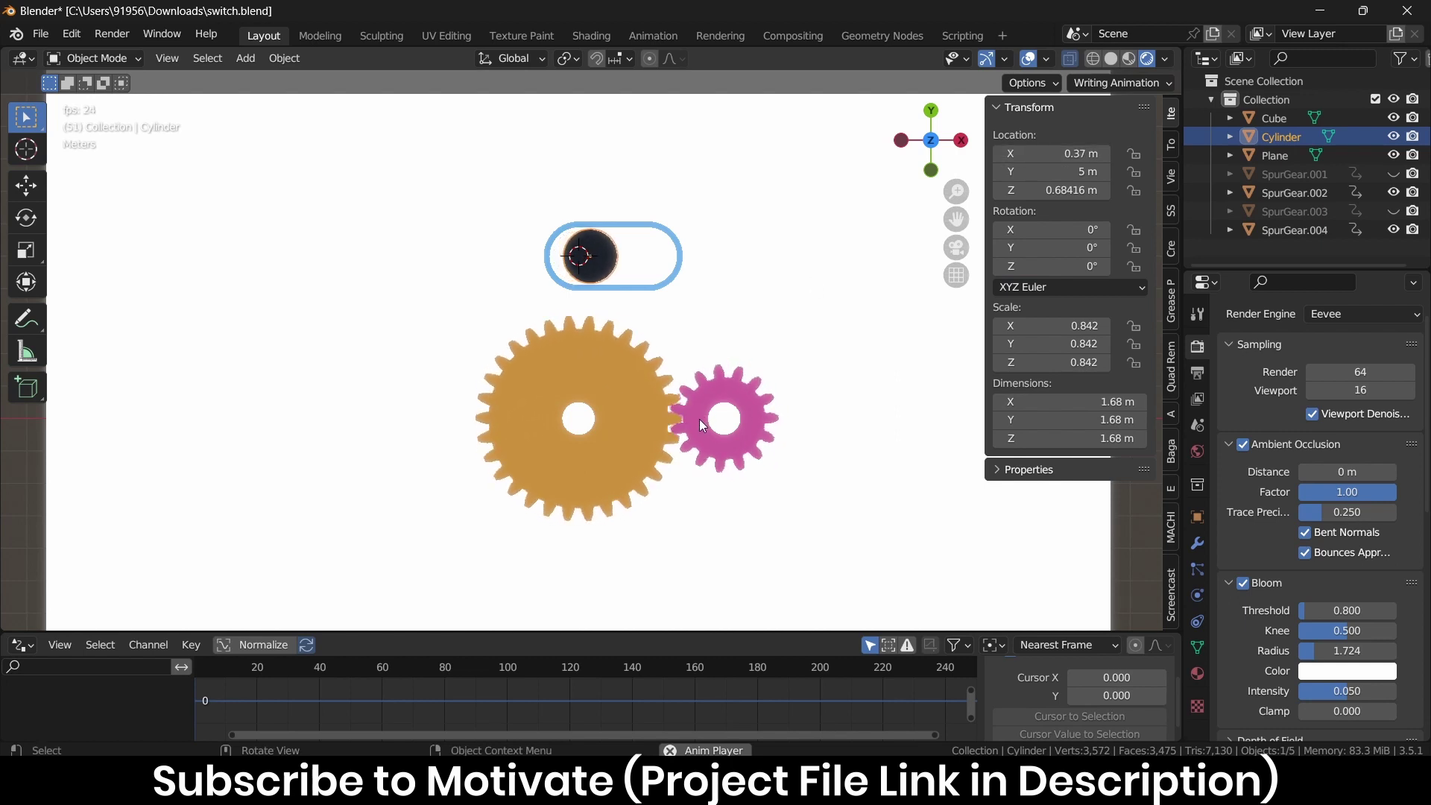
scroll(646, 442, up, 2)
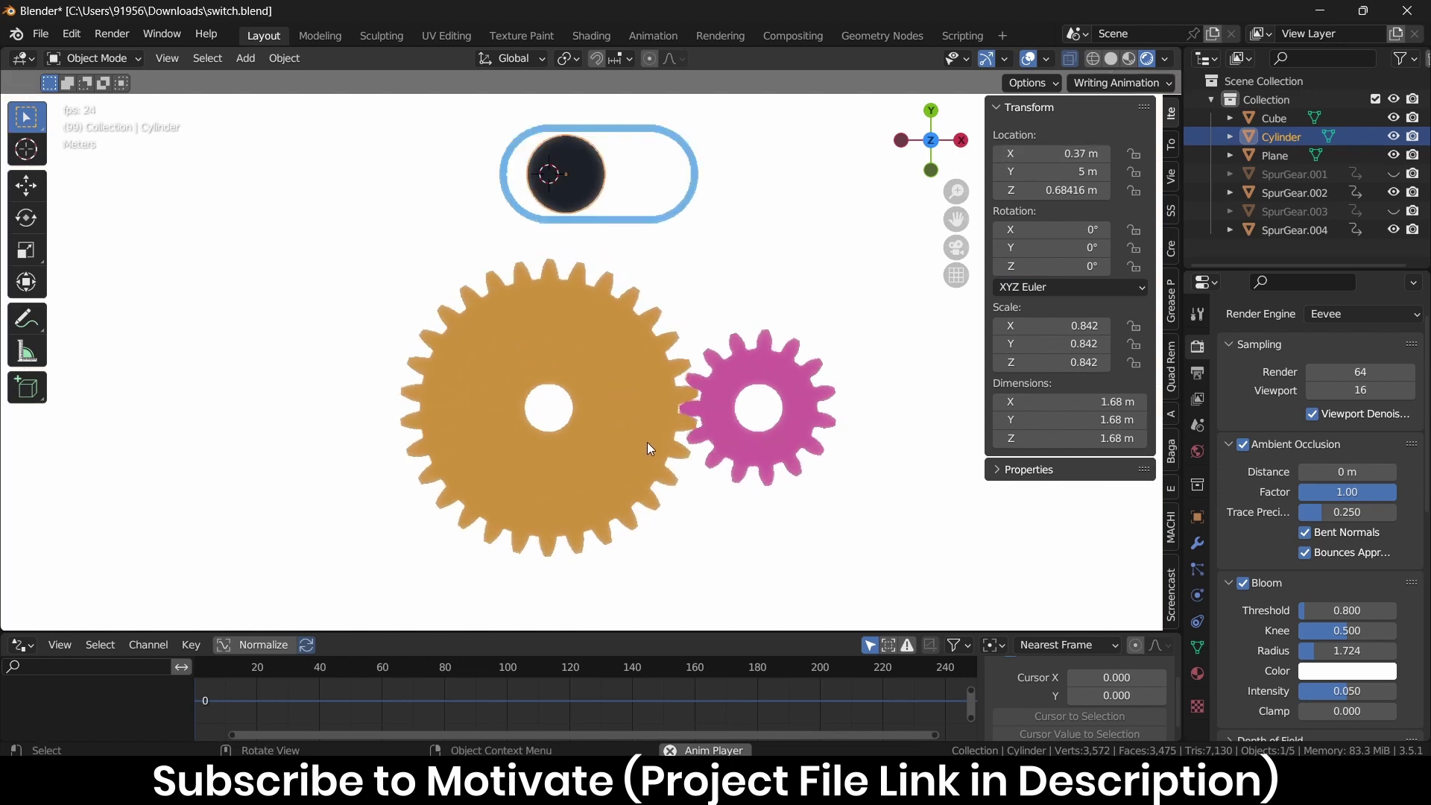
drag(1066, 154, 1002, 149)
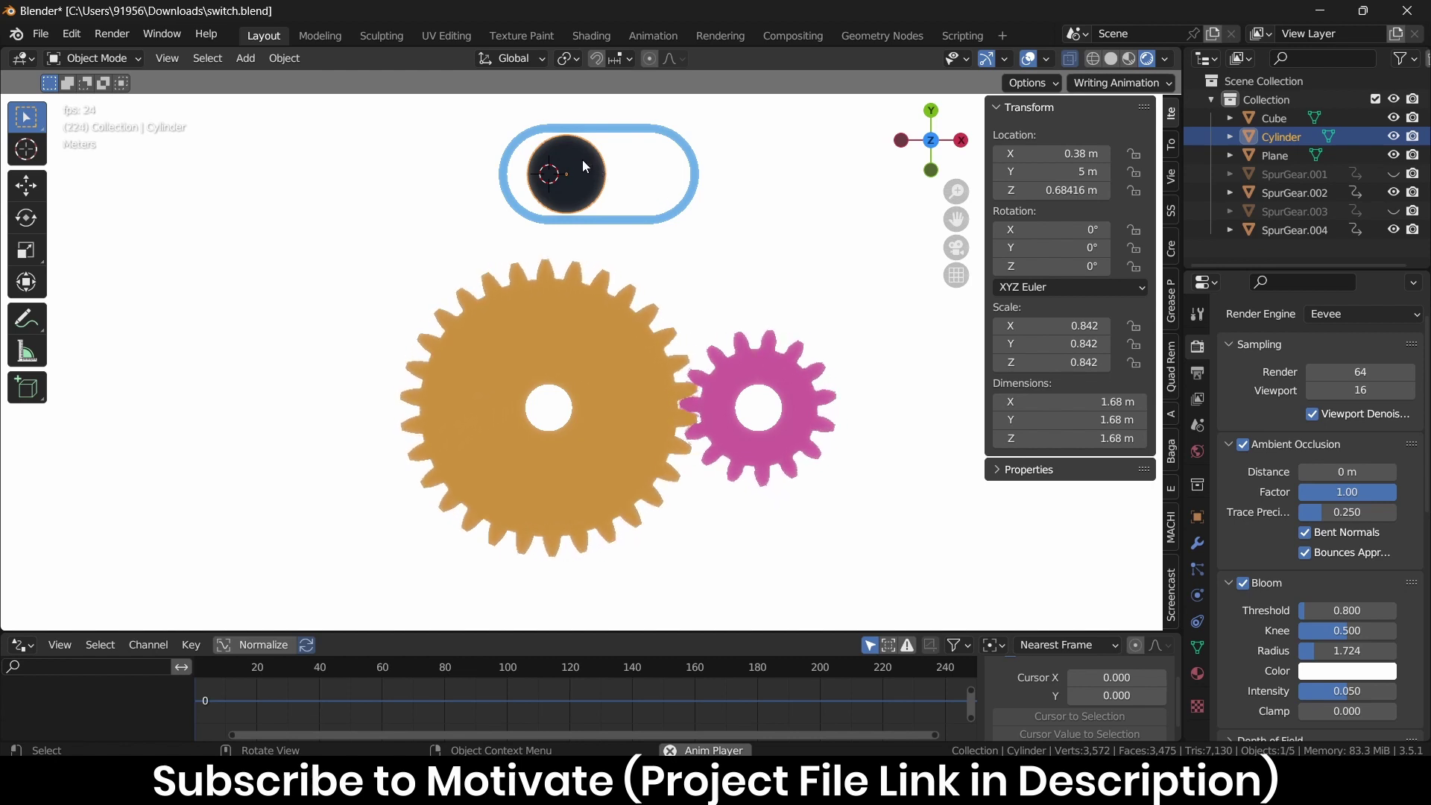
Test the knob at negative X including -0.5 m, return it to 0.32 m, hide overlays.
key(ctrl+a)
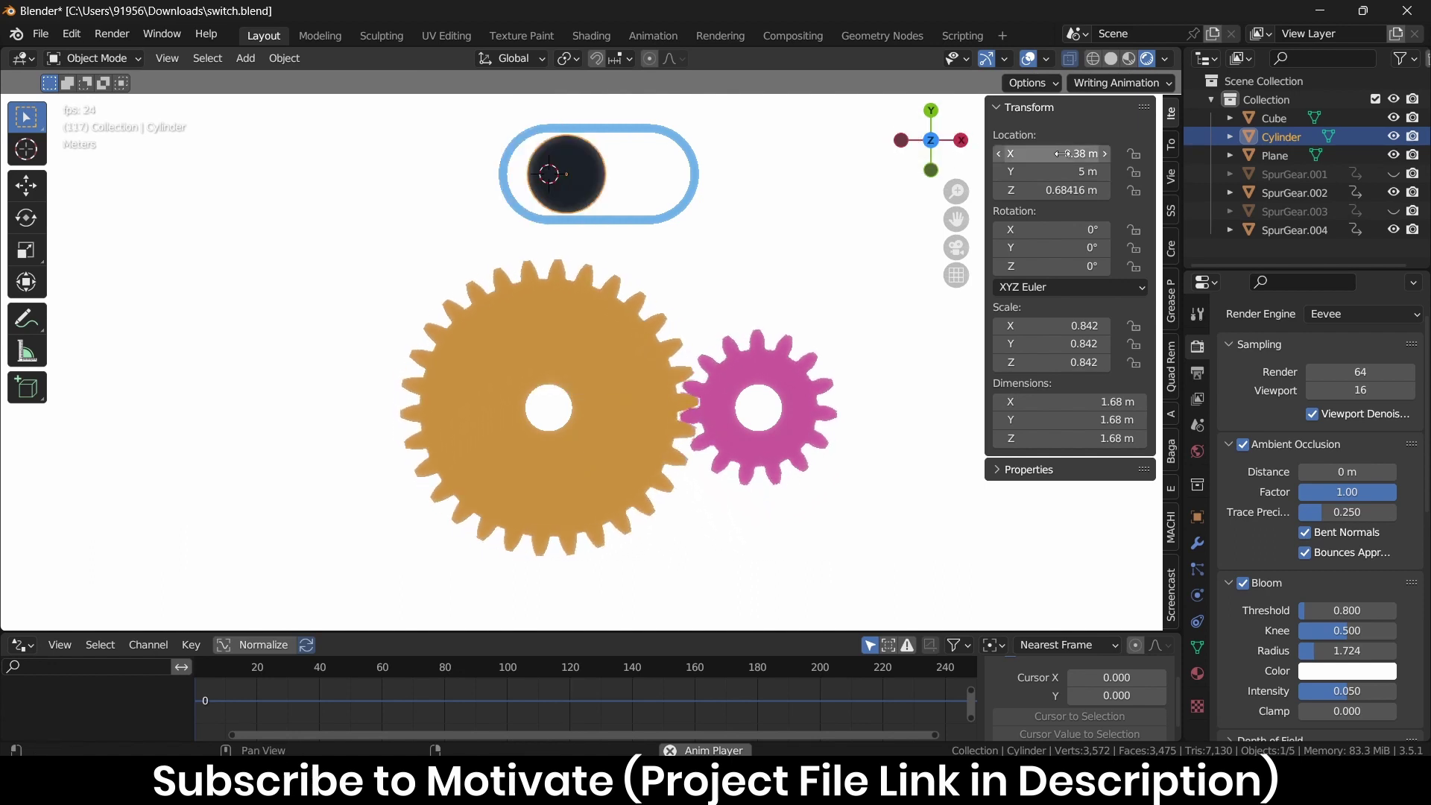
mouse_move(1063, 153)
mouse_down()
mouse_move(1014, 154)
mouse_move(1074, 154)
mouse_up()
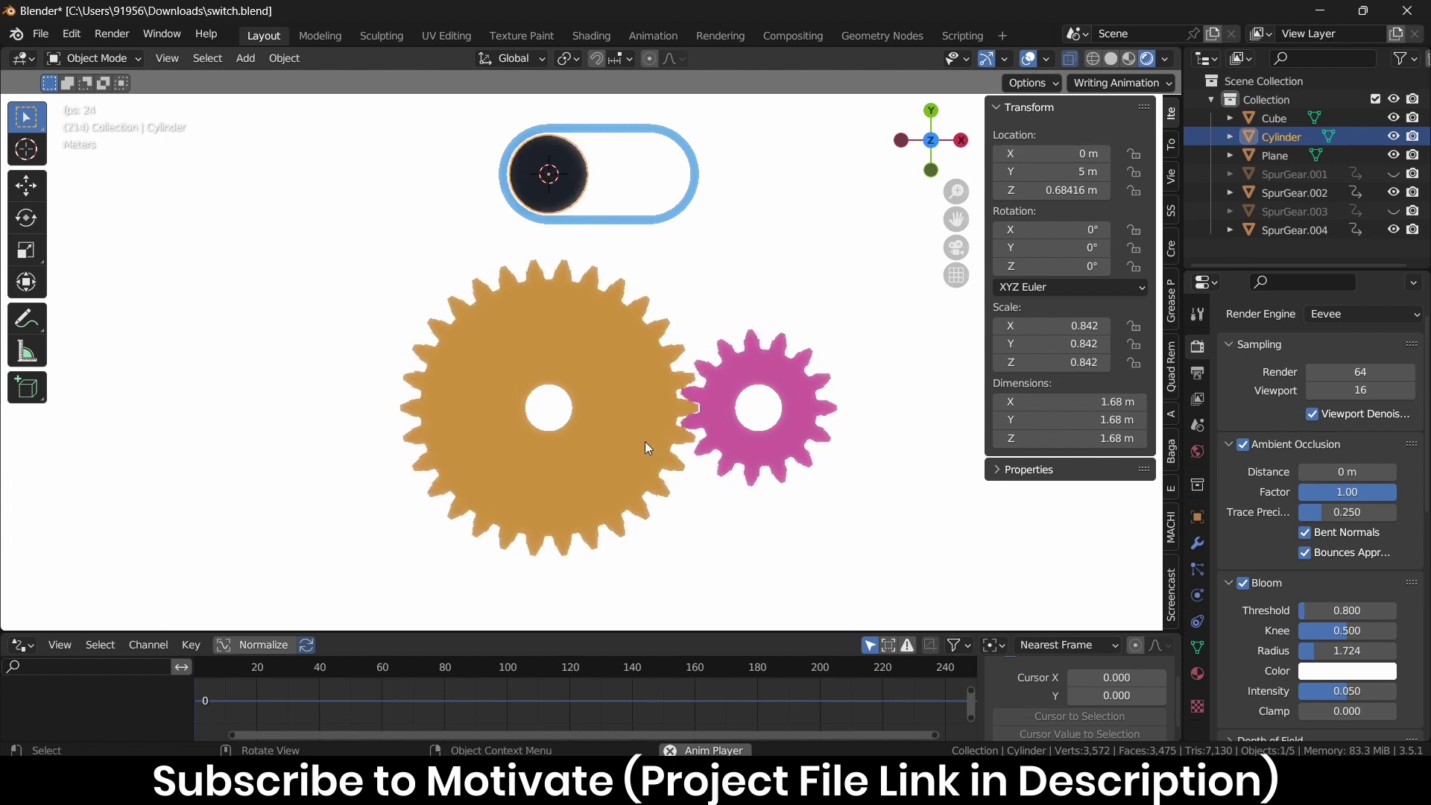
click(1086, 149)
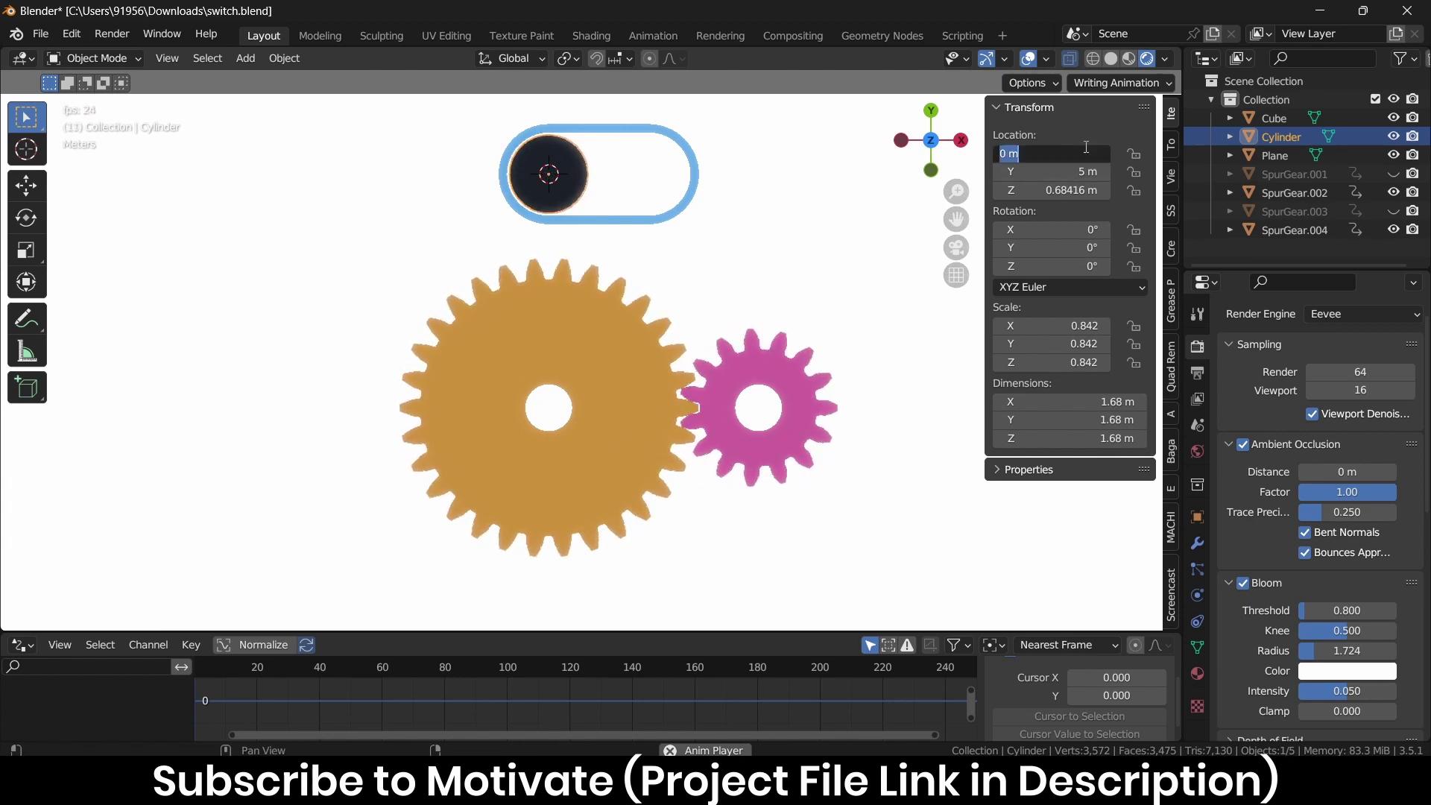
text(-.5)
key(Return)
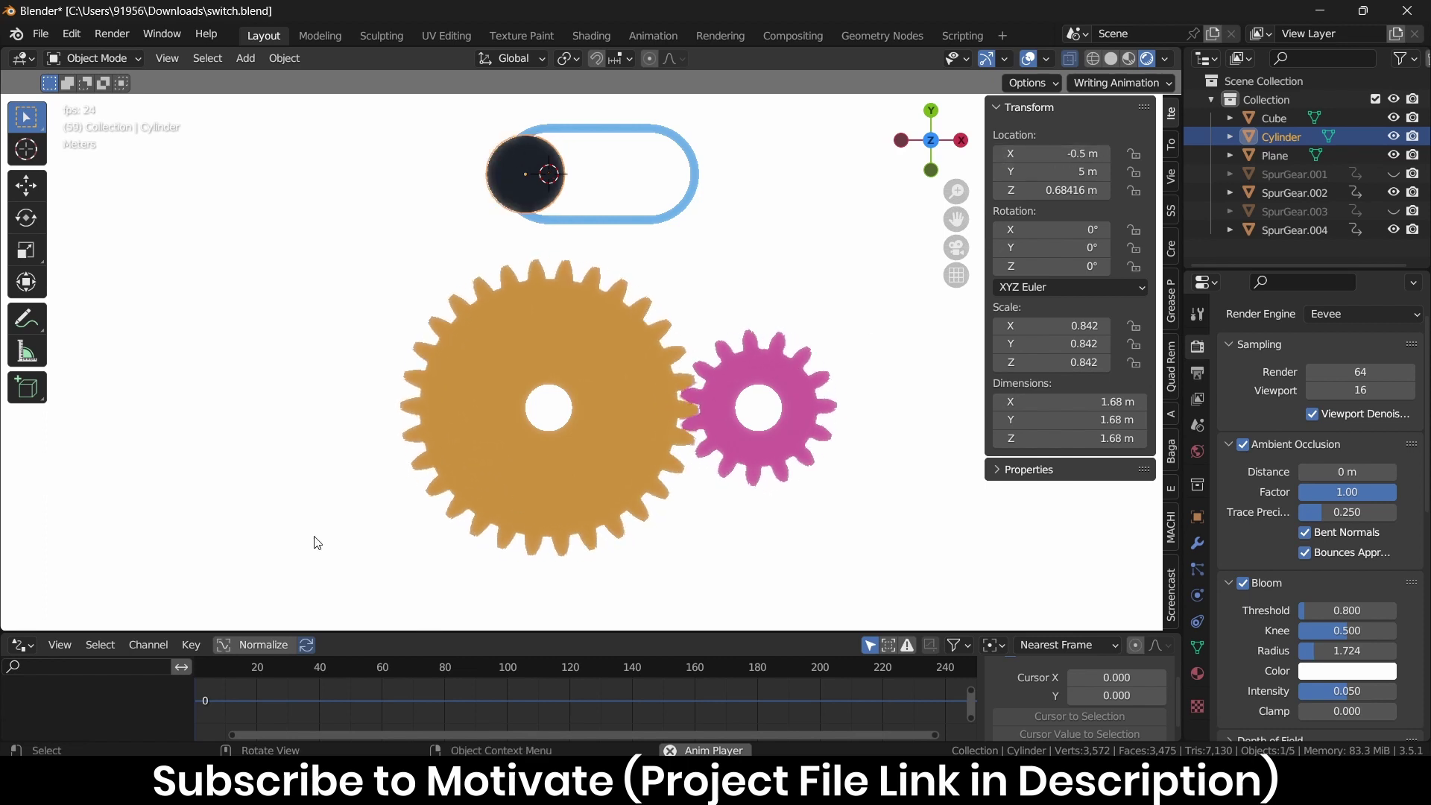
mouse_move(1058, 154)
mouse_down()
mouse_move(1092, 153)
mouse_move(1066, 153)
mouse_up()
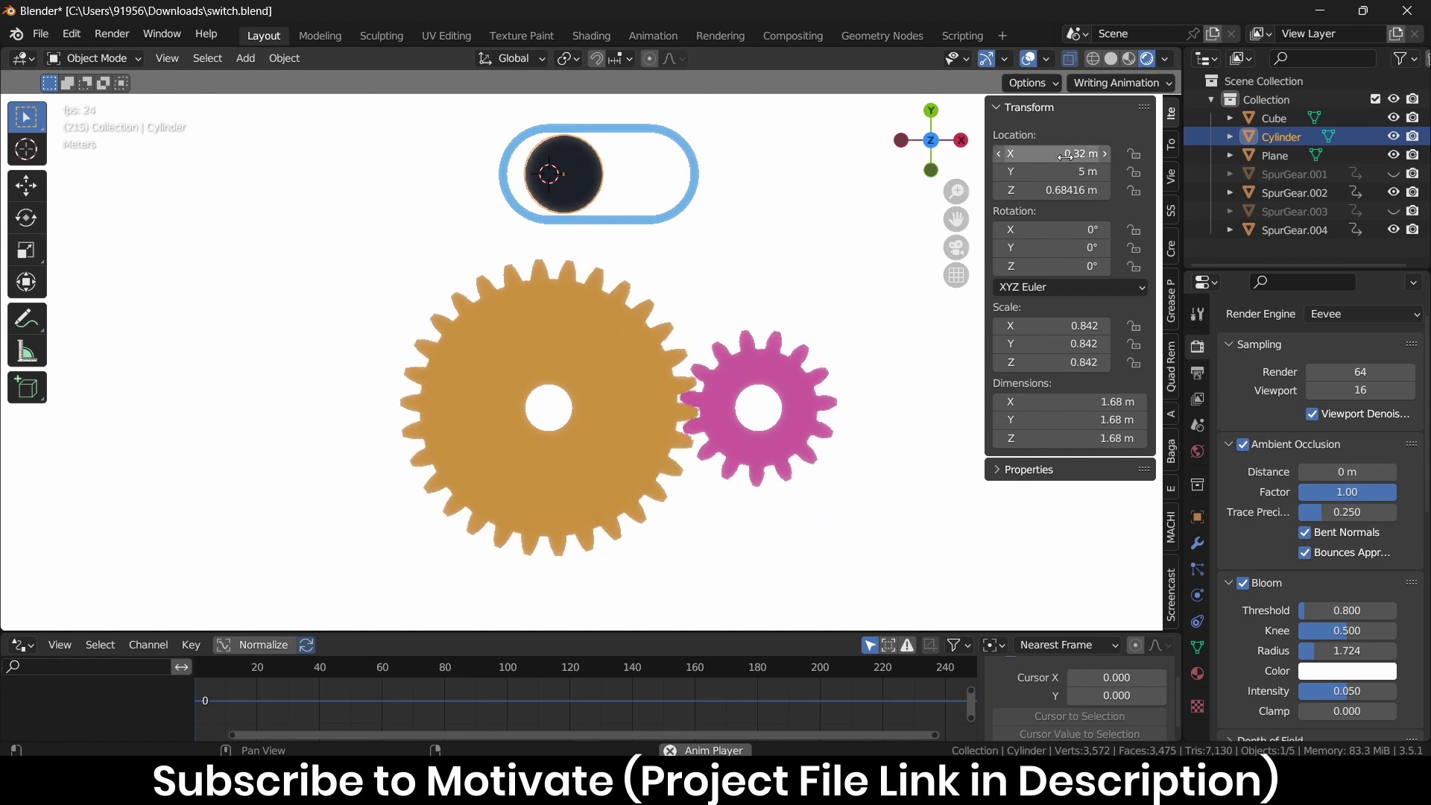
click(1029, 58)
Hide the N sidebar and lower the timeline's top border so the 3D view grows.
key(n)
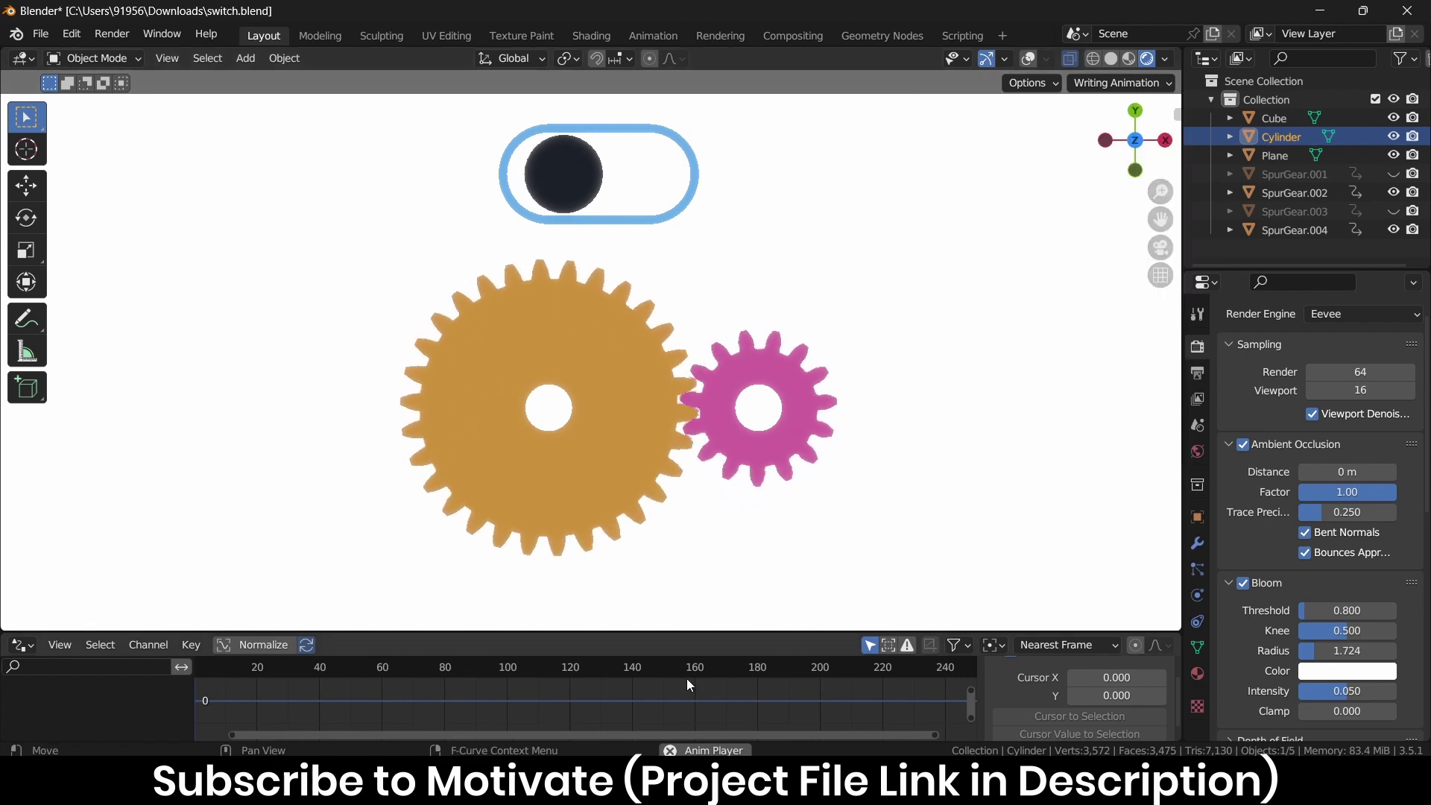
drag(771, 631, 771, 699)
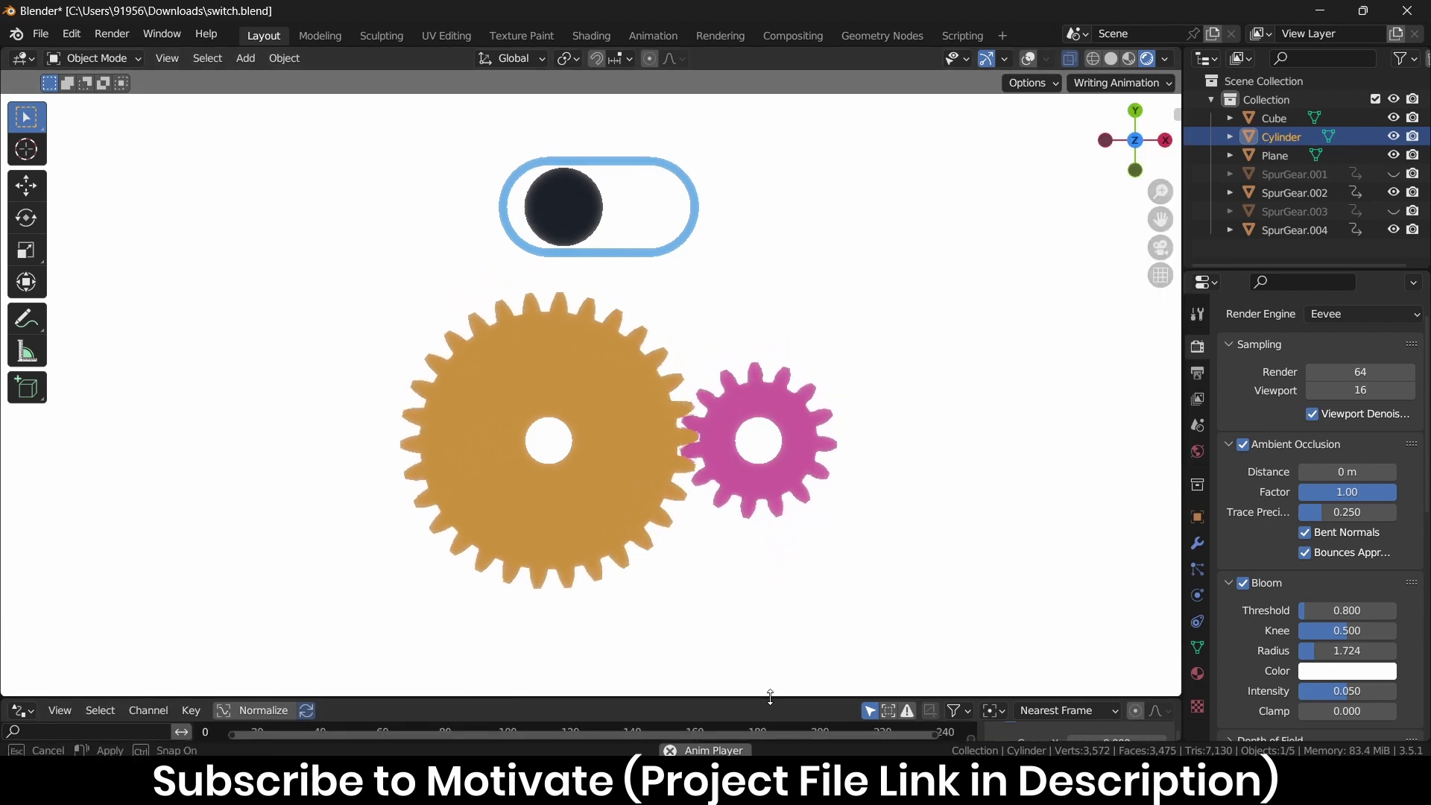